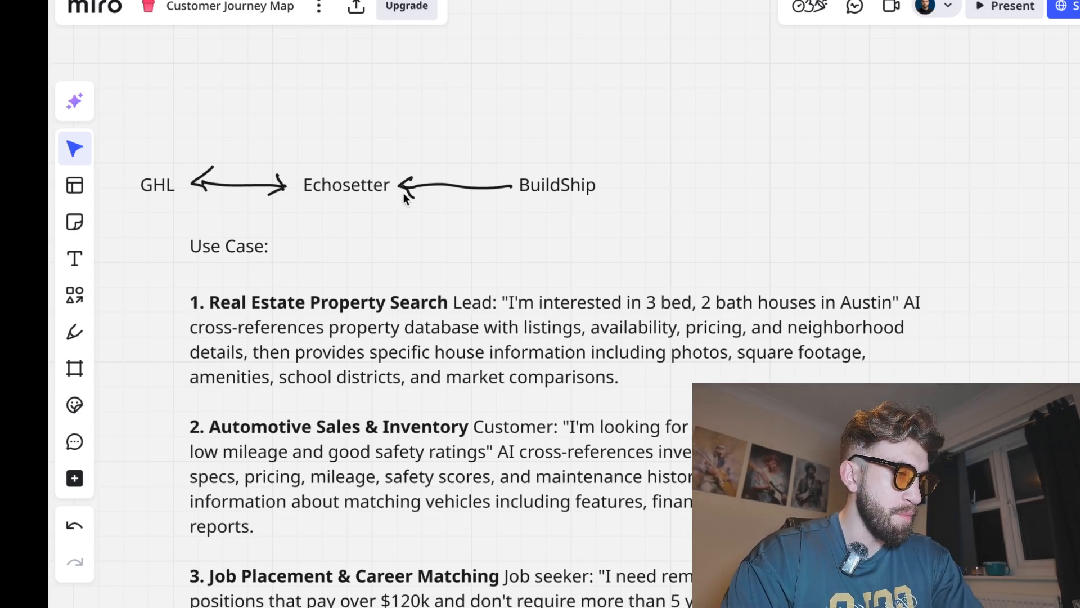
Extend the BuildShip label on the diagram to read "BuildShip => Google sheet"
{"action": "double_click", "coordinate": [535, 190]}
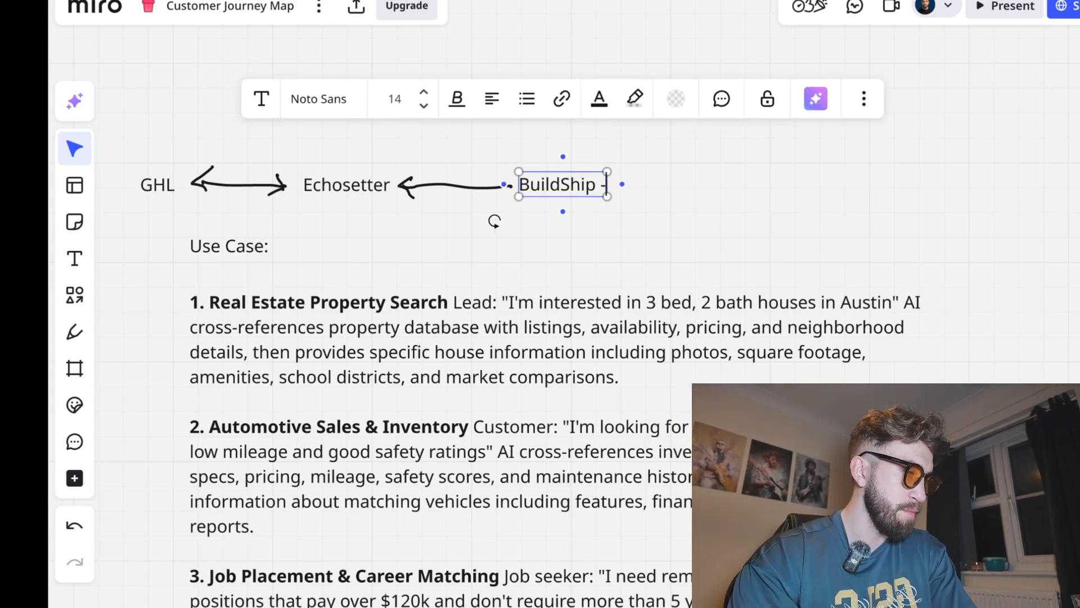
{"action": "type", "text": "=> Google sh"}
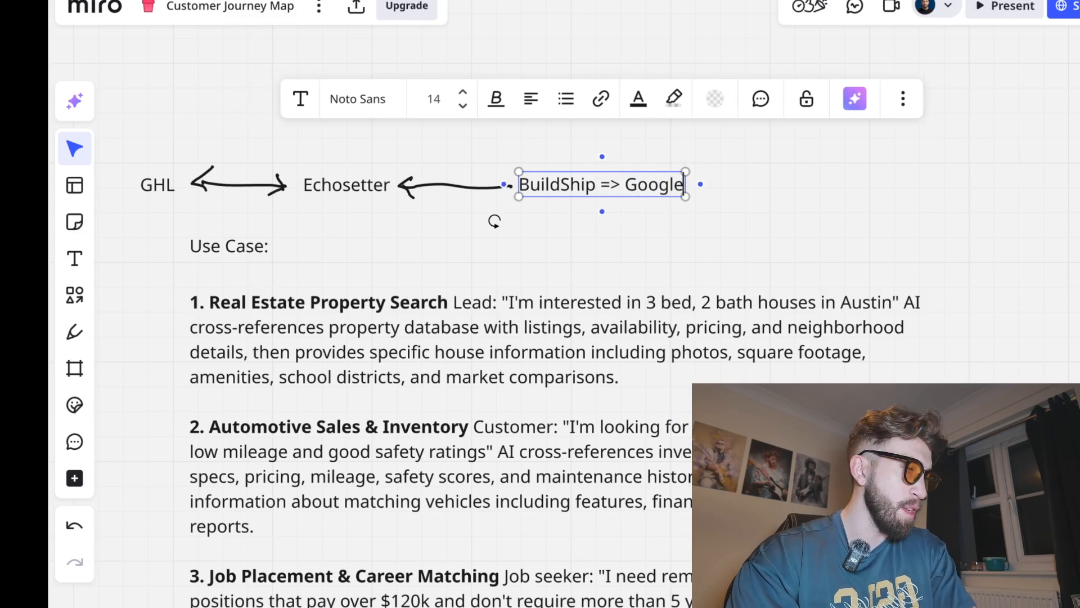
{"action": "key", "text": "BackSpace"}
{"action": "key", "text": "BackSpace"}
{"action": "type", "text": "sheet"}
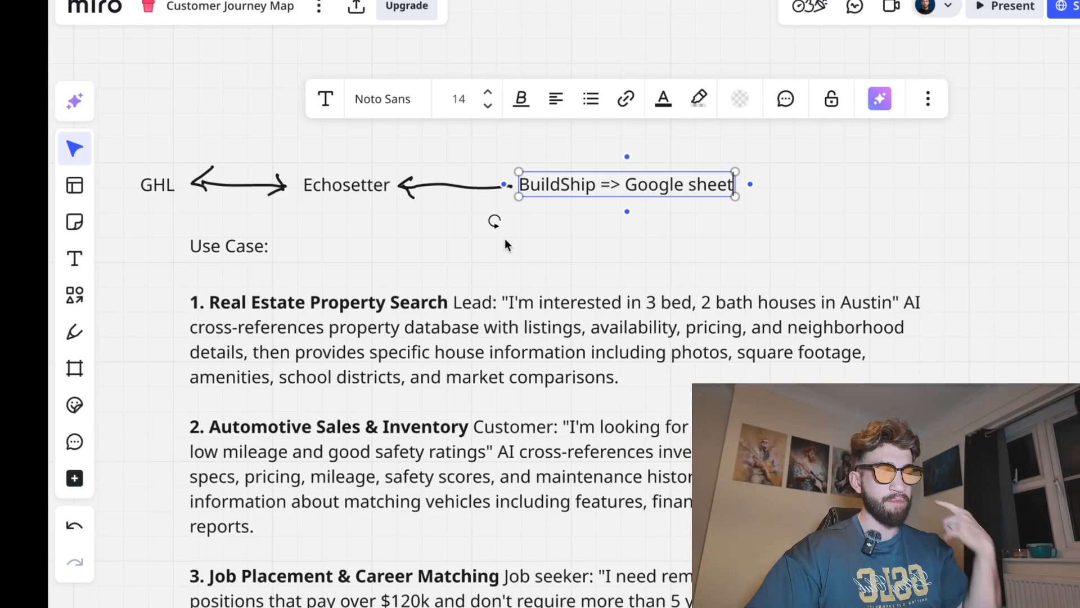
Read through the numbered use case list on the board
{"action": "scroll", "coordinate": [566, 403], "scroll_direction": "down", "scroll_amount": 5}
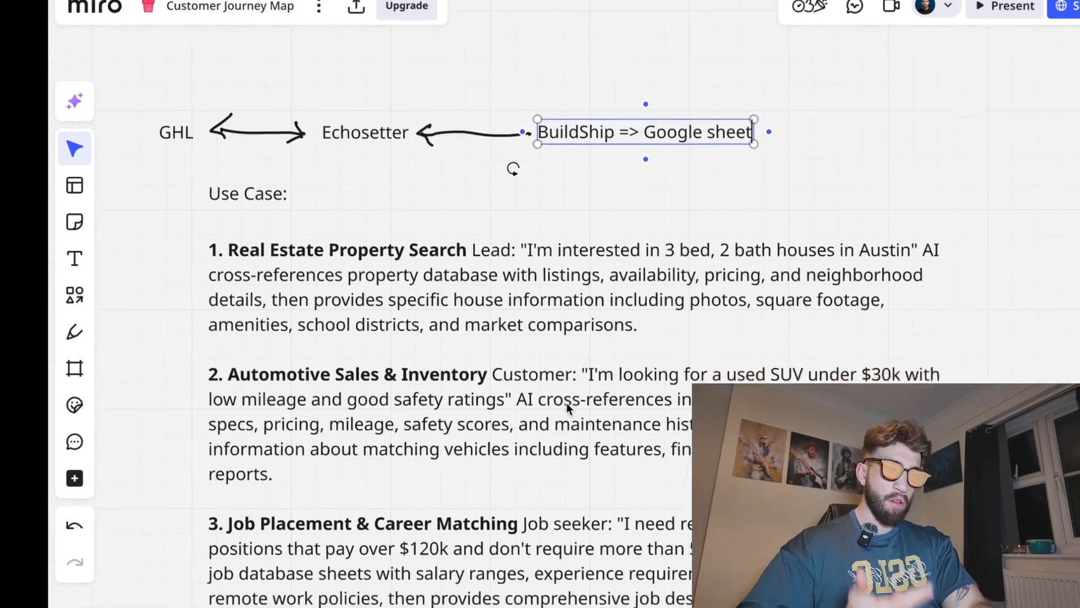
{"action": "scroll", "coordinate": [566, 403], "scroll_direction": "down", "scroll_amount": 1}
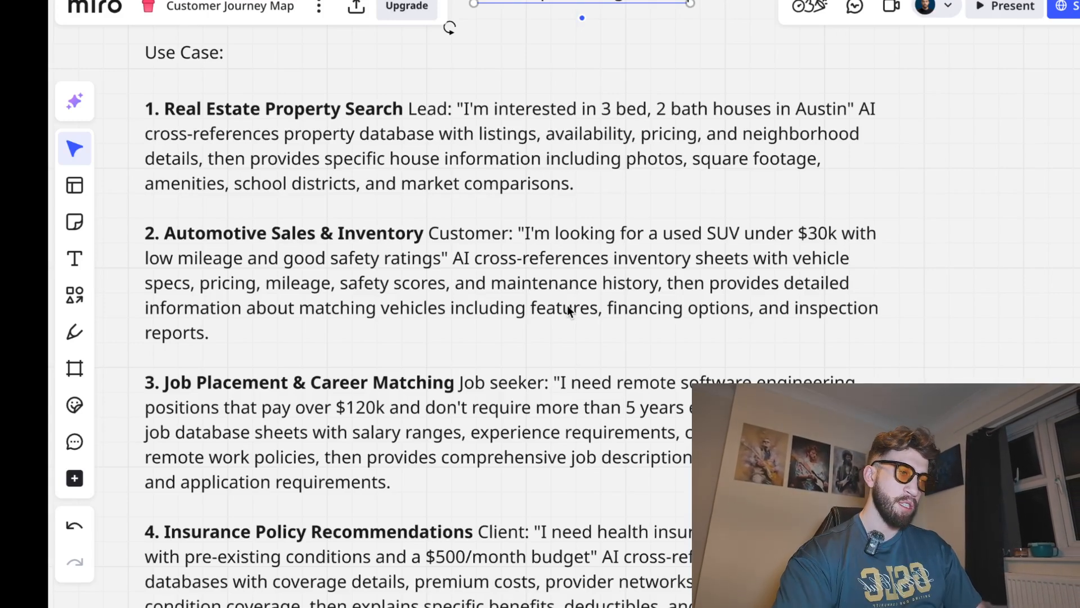
{"action": "scroll", "coordinate": [567, 309], "scroll_direction": "down", "scroll_amount": 5}
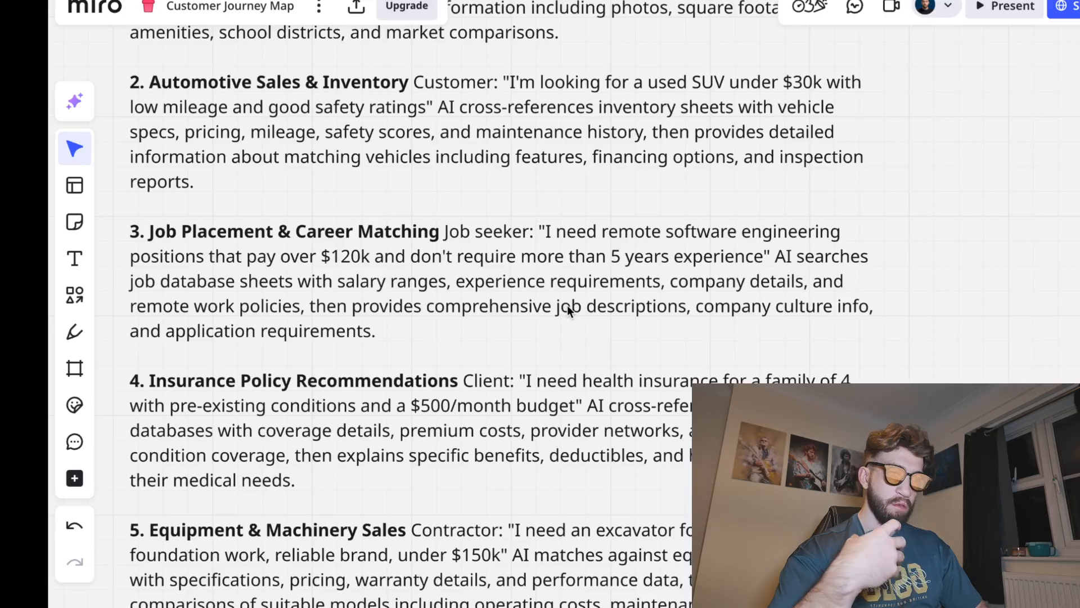
{"action": "scroll", "coordinate": [569, 310], "scroll_direction": "down", "scroll_amount": 3}
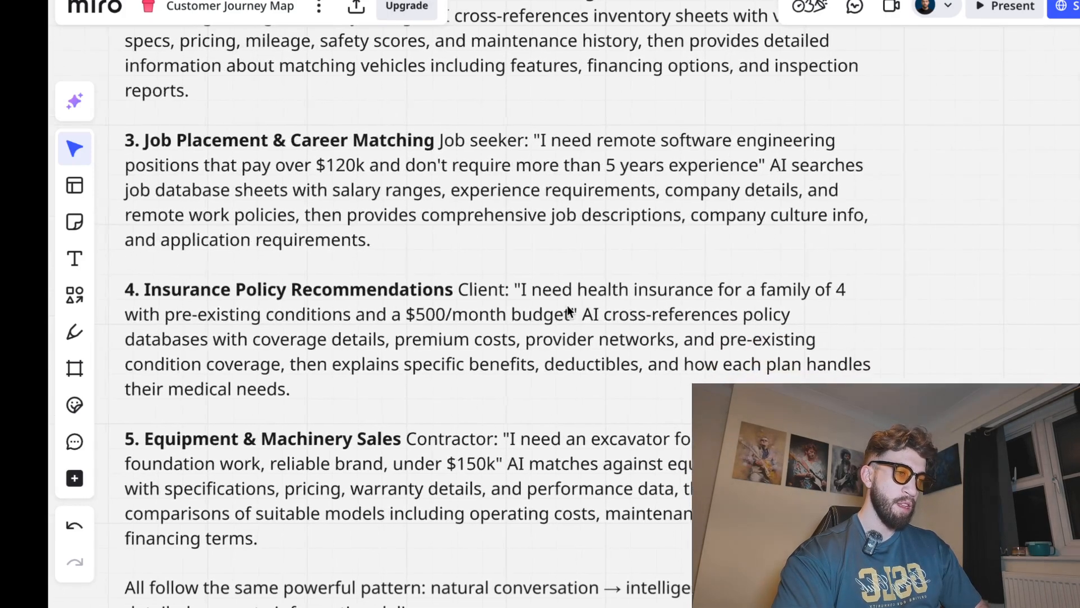
{"action": "scroll", "coordinate": [567, 310], "scroll_direction": "down", "scroll_amount": 2}
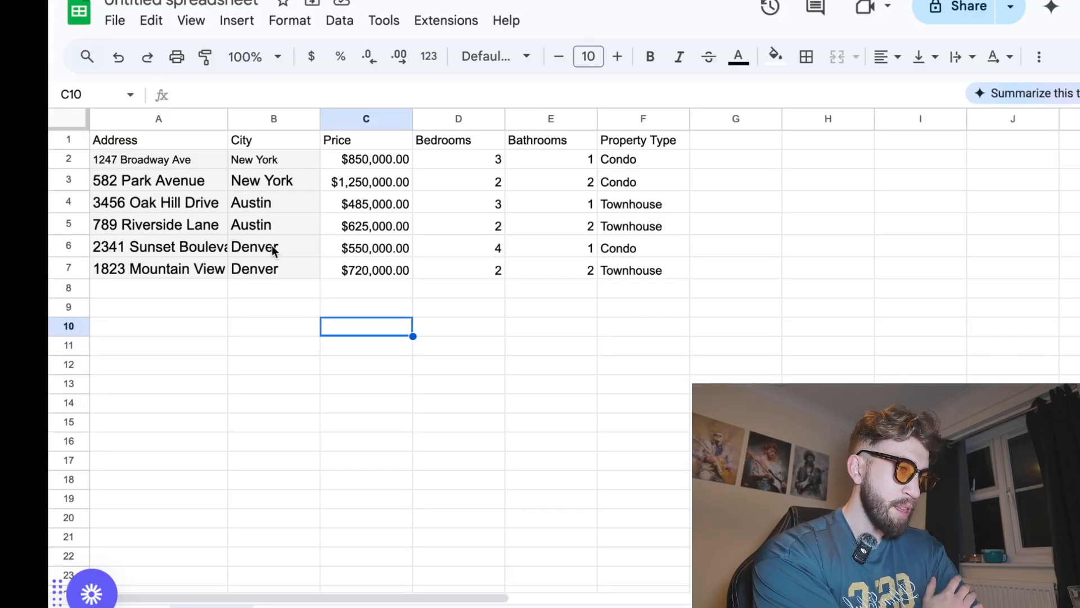
Add a "URL" column header in cell G1 beside the property listing table
{"action": "left_click", "coordinate": [265, 290]}
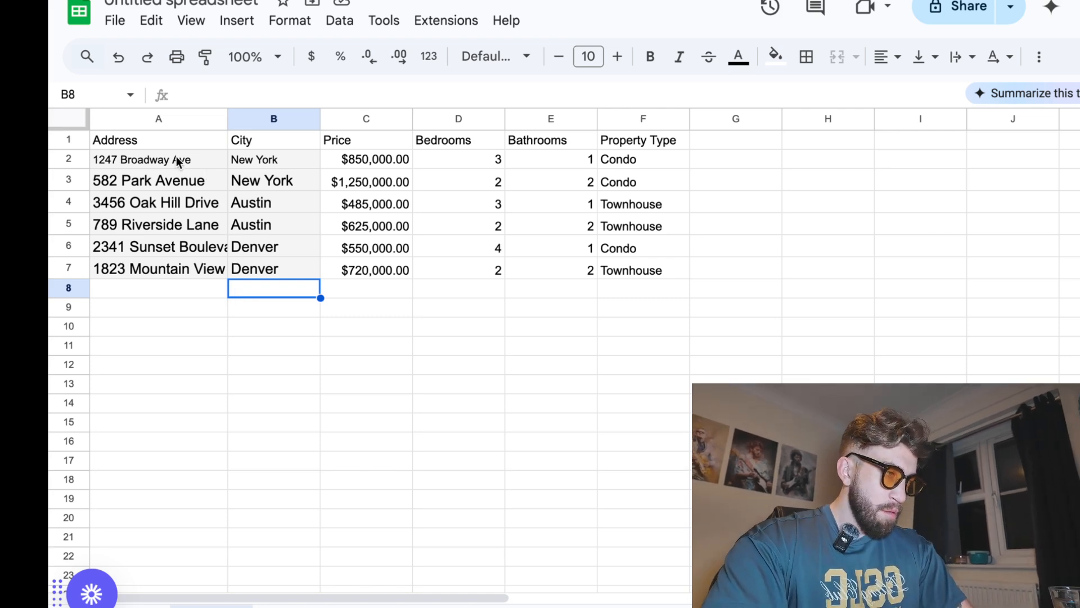
{"action": "left_click", "coordinate": [159, 141]}
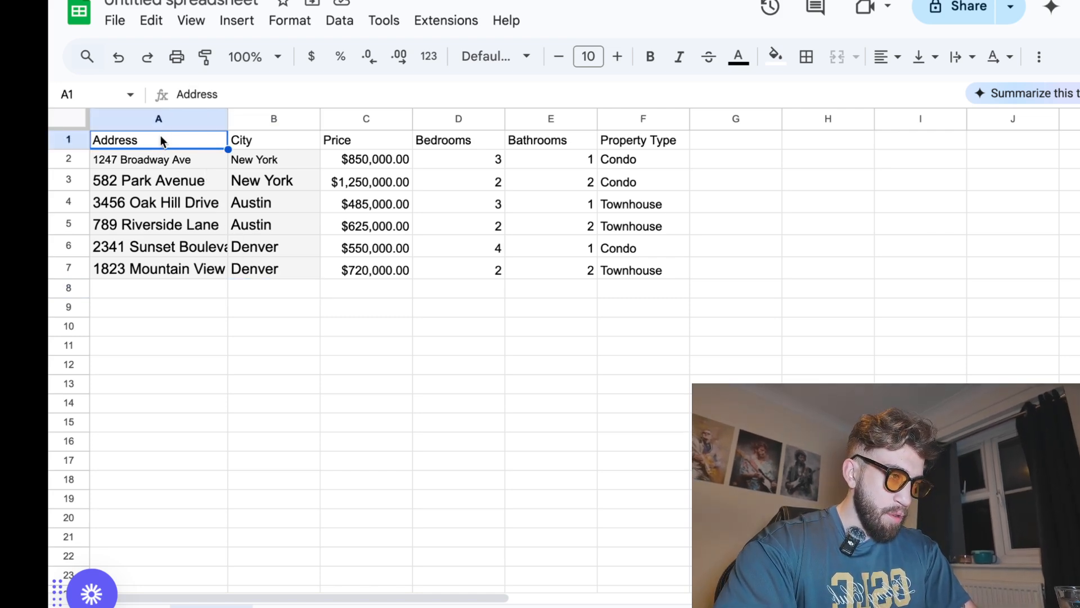
{"action": "left_click_drag", "start_coordinate": [167, 138], "coordinate": [613, 140]}
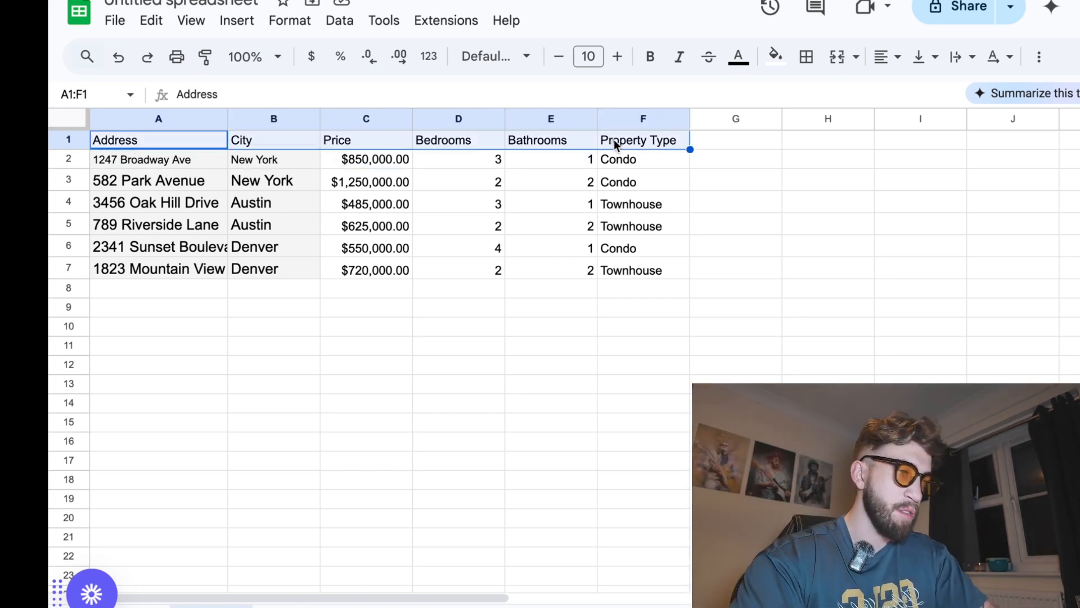
{"action": "left_click_drag", "start_coordinate": [169, 161], "coordinate": [622, 271]}
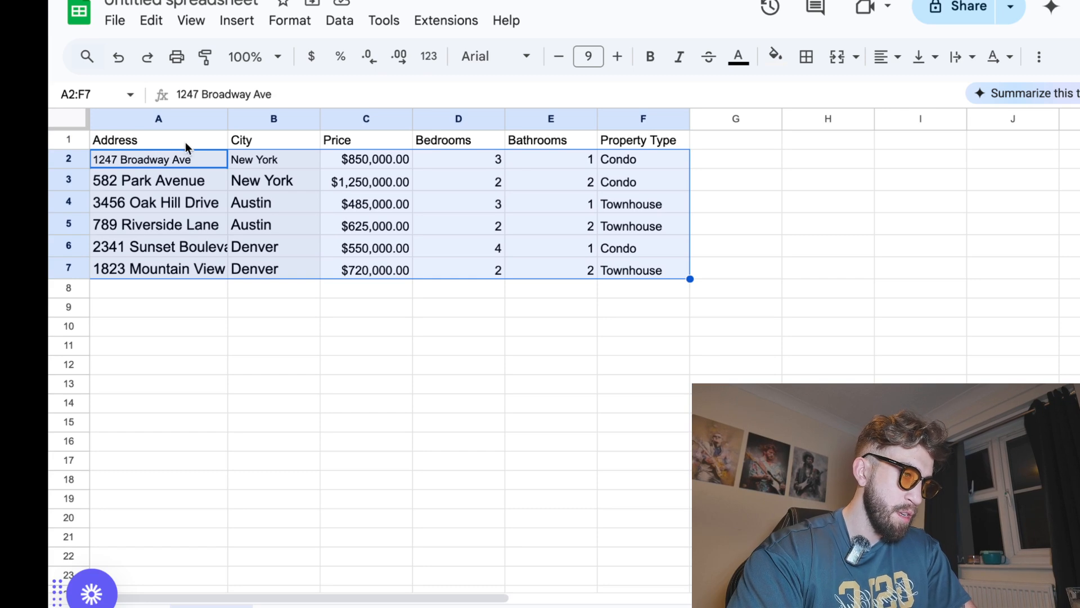
{"action": "left_click", "coordinate": [724, 148]}
{"action": "type", "text": "U"}
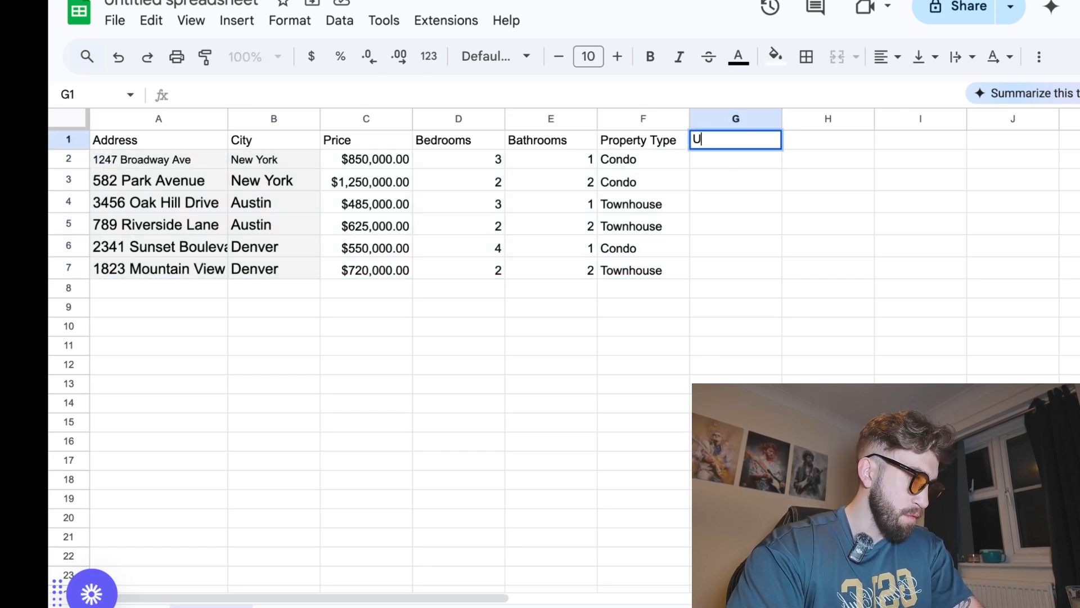
{"action": "type", "text": "RL..."}
{"action": "key", "text": "Return"}
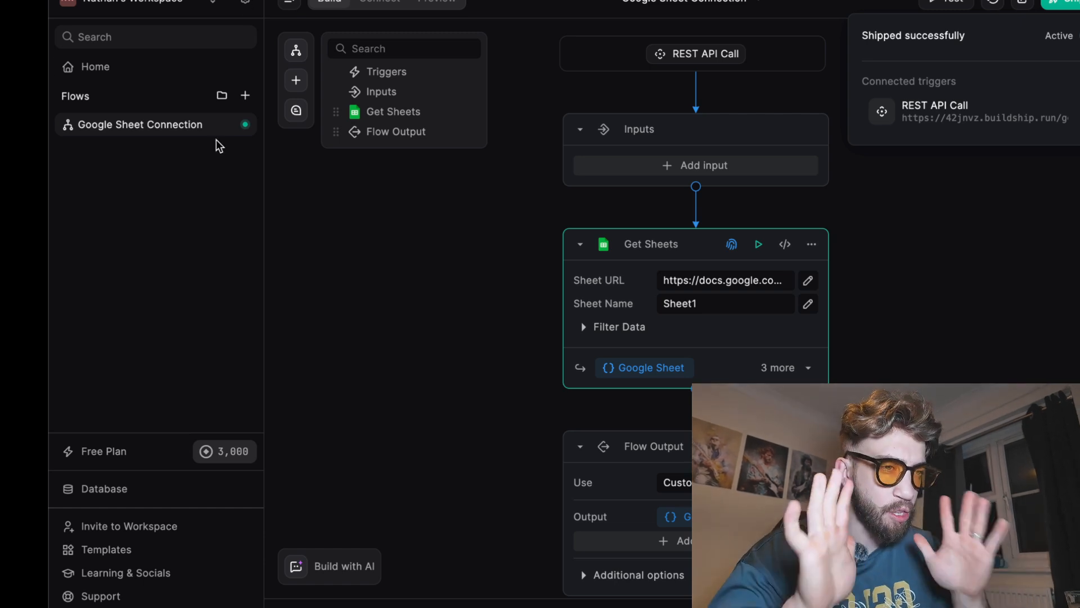
Delete the existing Get Sheets node from the Google Sheet Connection flow
{"action": "left_click", "coordinate": [209, 262]}
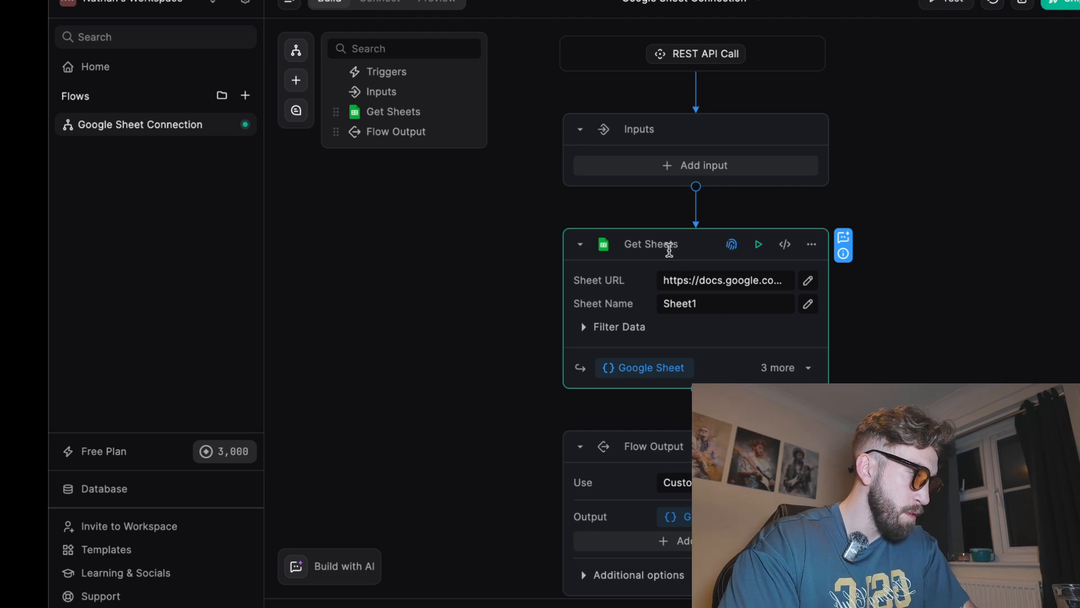
{"action": "left_click", "coordinate": [580, 244]}
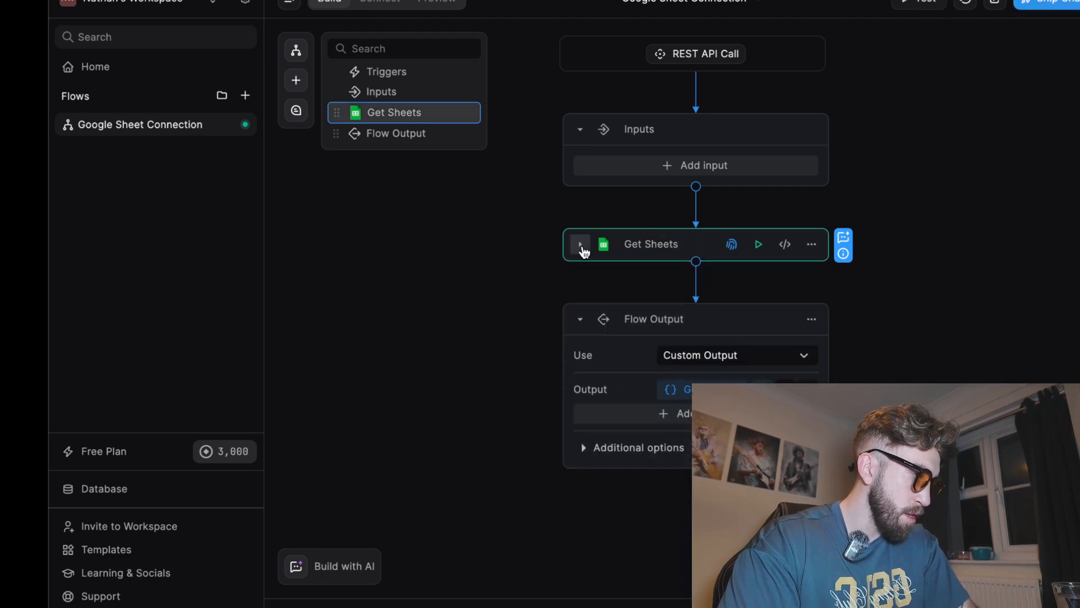
{"action": "left_click", "coordinate": [811, 244]}
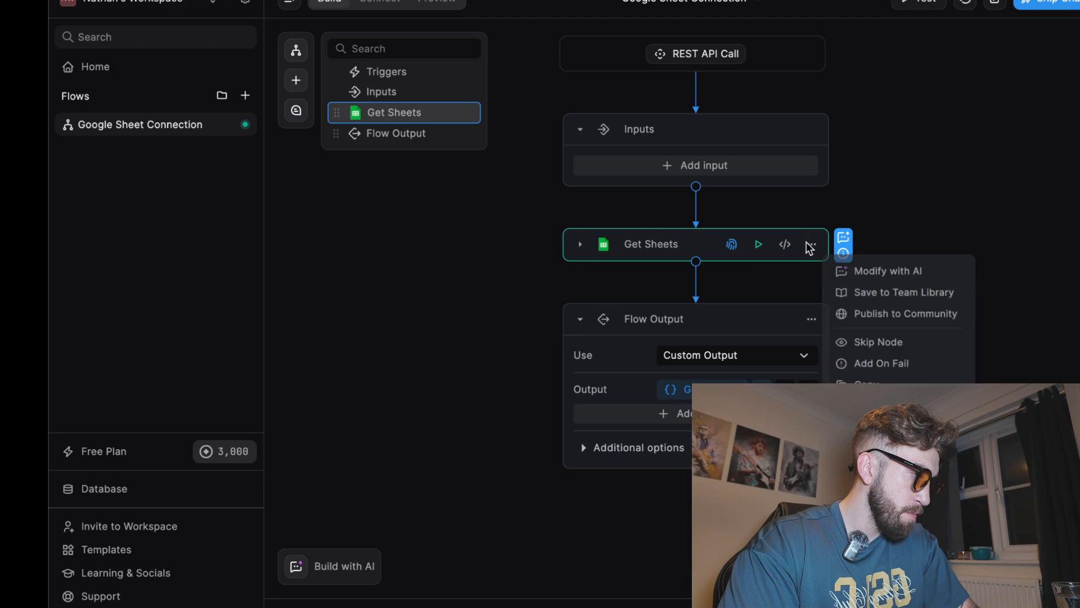
{"action": "left_click", "coordinate": [873, 422]}
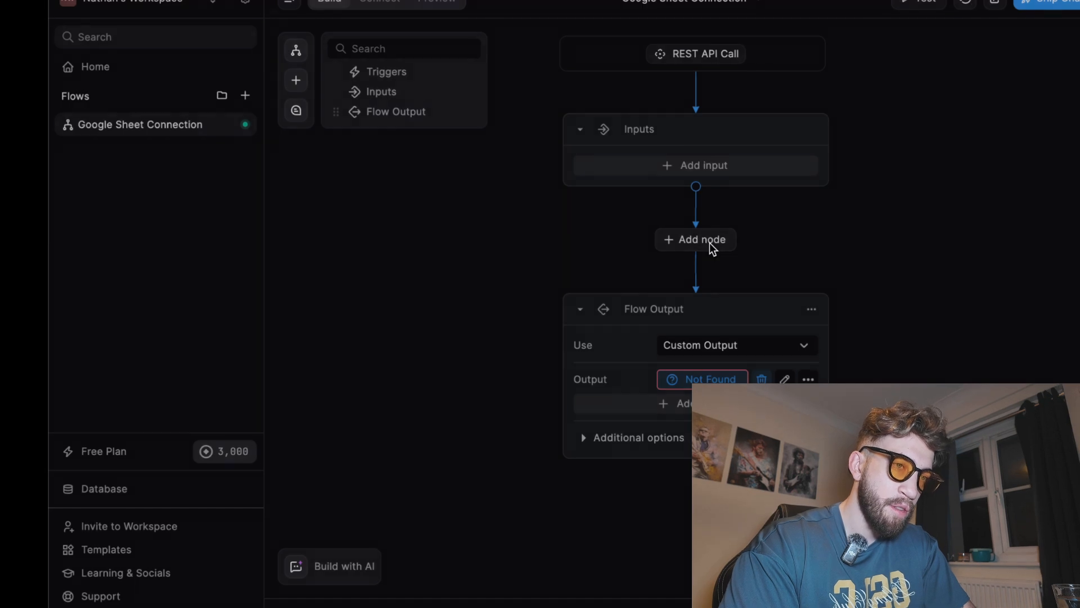
Add a Google Sheets — Get Sheets node between Inputs and Flow Output by searching for "sheet"
{"action": "left_click", "coordinate": [710, 243]}
{"action": "type", "text": "sheet"}
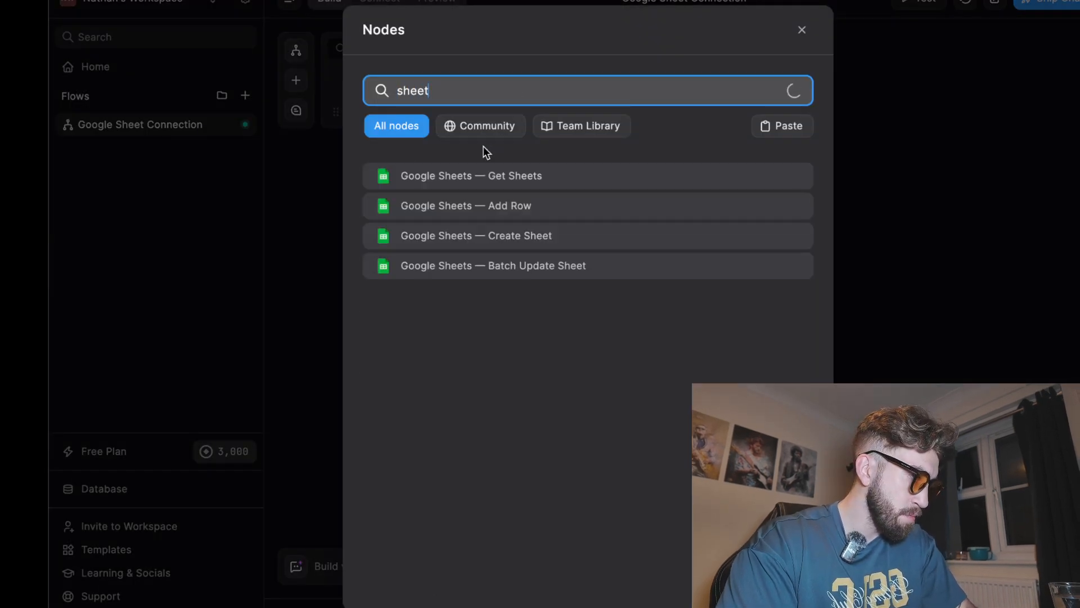
{"action": "left_click", "coordinate": [473, 174]}
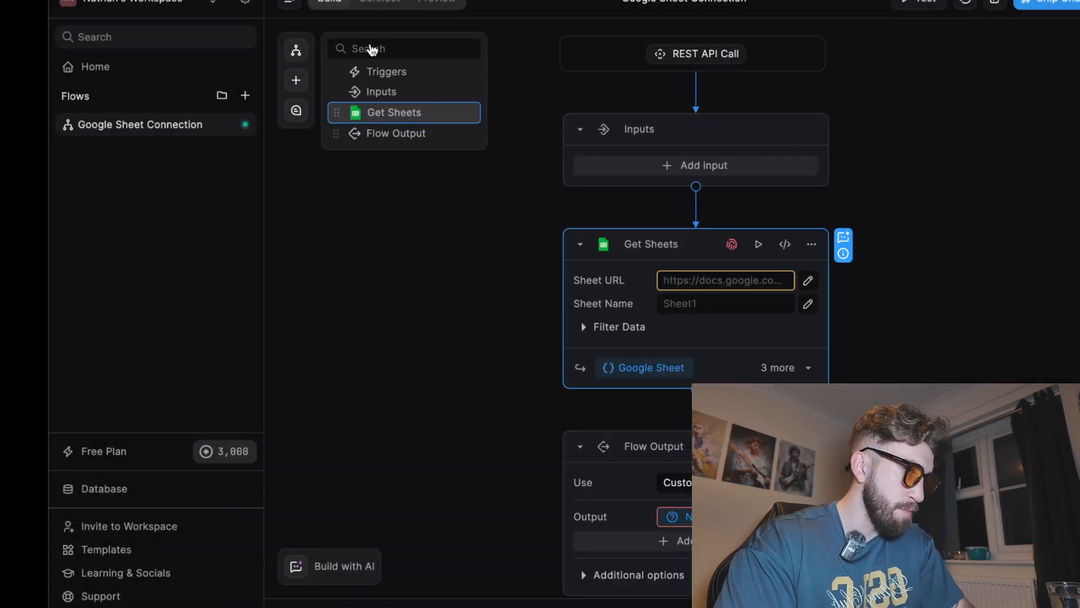
Paste the spreadsheet's URL into the node's Sheet URL field
{"action": "key", "text": "ctrl+Tab"}
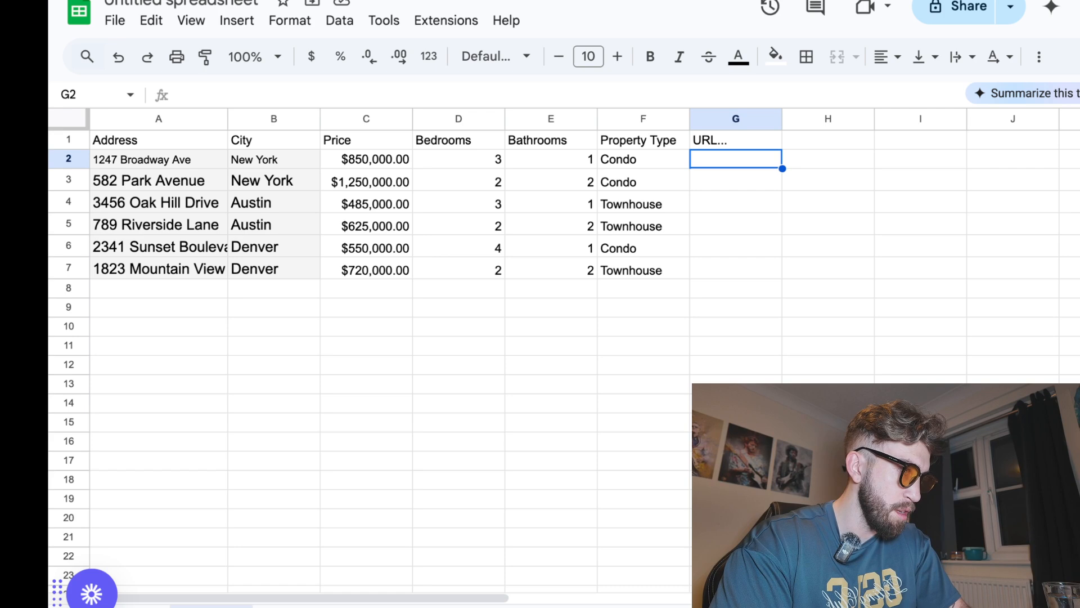
{"action": "key", "text": "ctrl+shift+Tab"}
{"action": "left_click", "coordinate": [676, 279]}
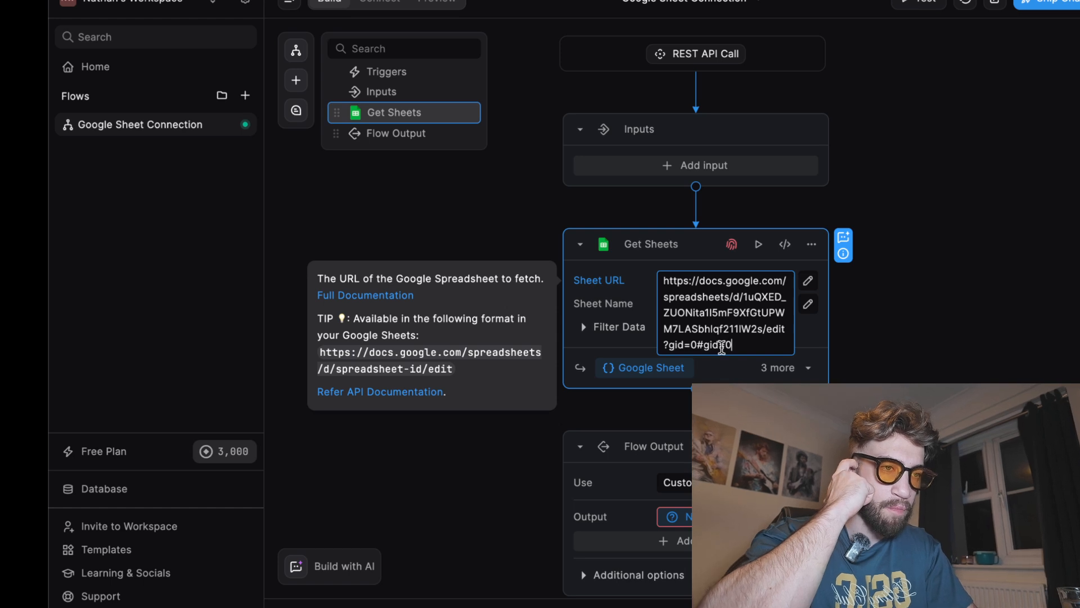
{"action": "left_click", "coordinate": [737, 376]}
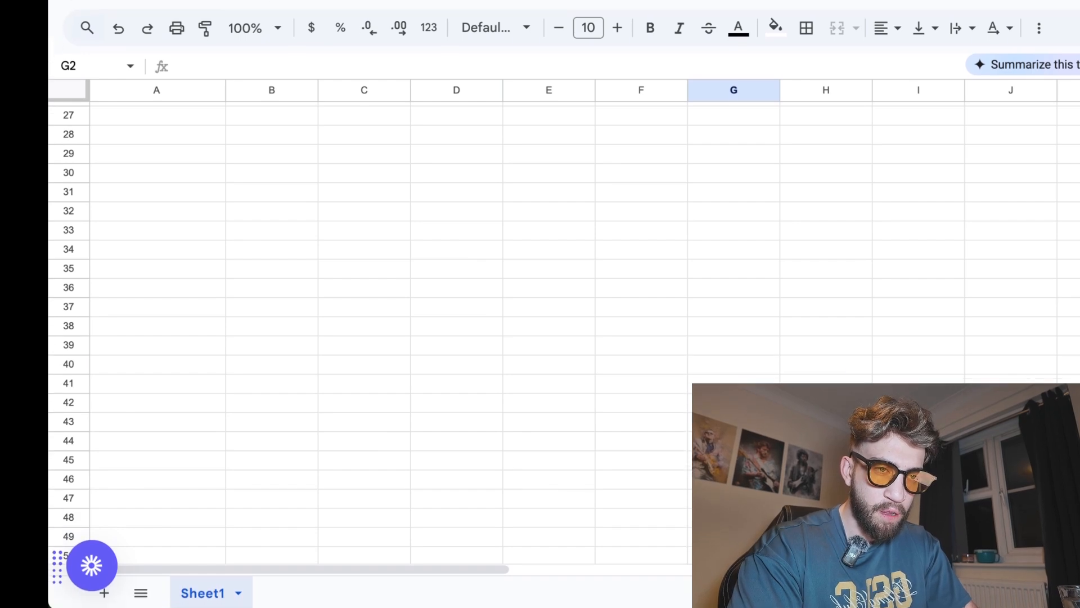
Copy the spreadsheet's tab name and paste it as the node's Sheet Name, Sheet1
{"action": "double_click", "coordinate": [191, 597]}
{"action": "key", "text": "ctrl+c"}
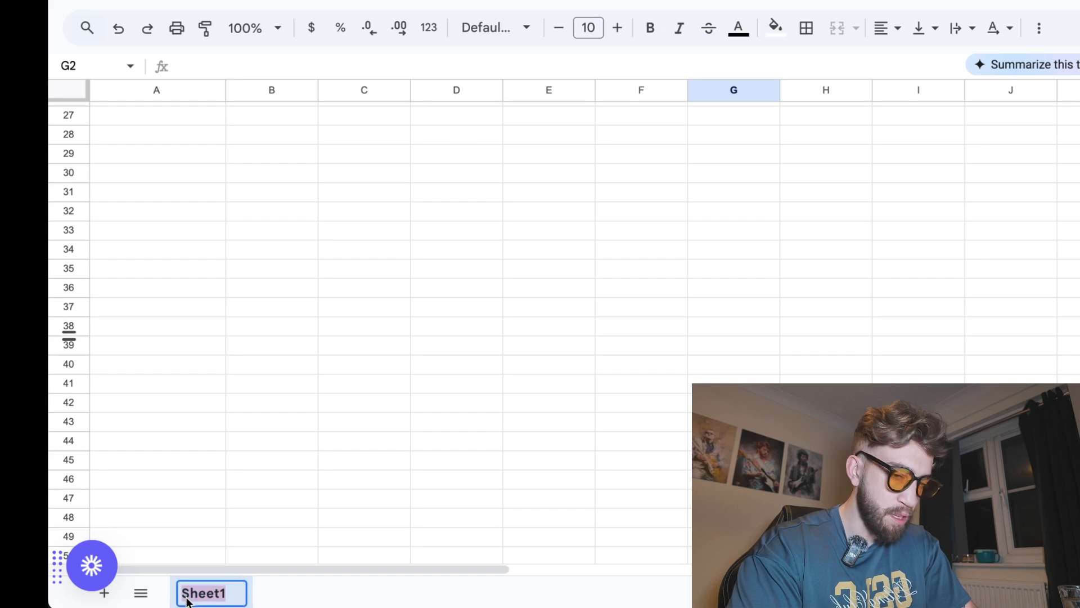
{"action": "left_click", "coordinate": [315, 1]}
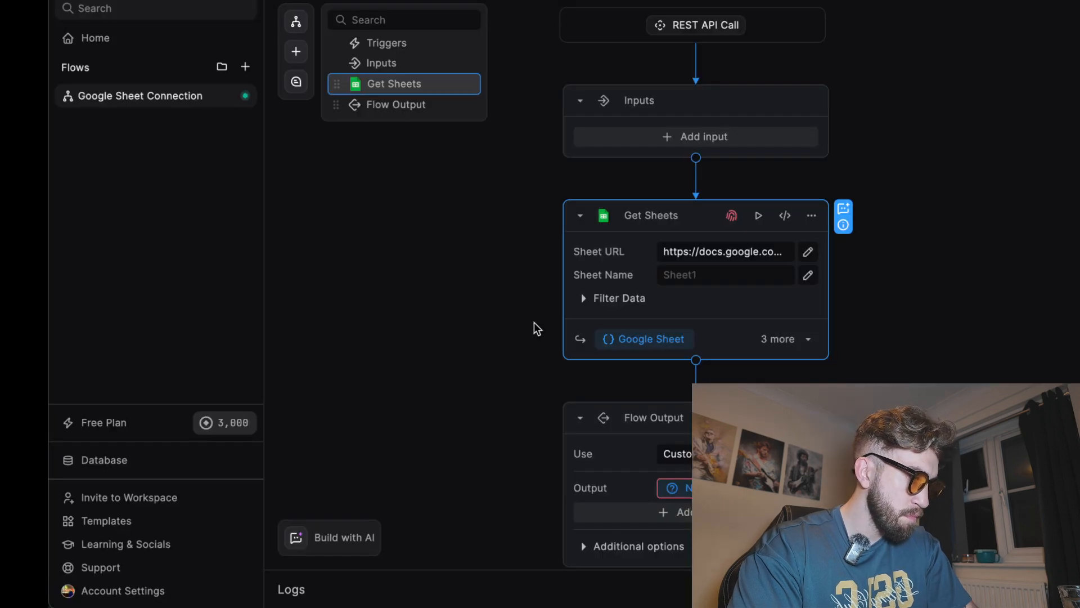
{"action": "left_click", "coordinate": [713, 272]}
{"action": "key", "text": "ctrl+v"}
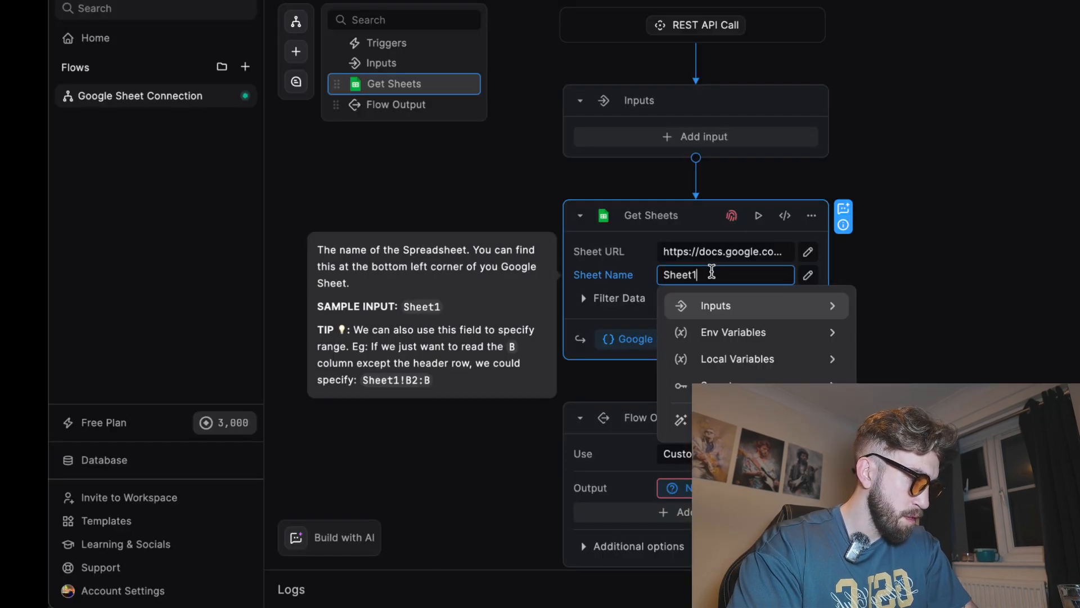
{"action": "left_click", "coordinate": [900, 285]}
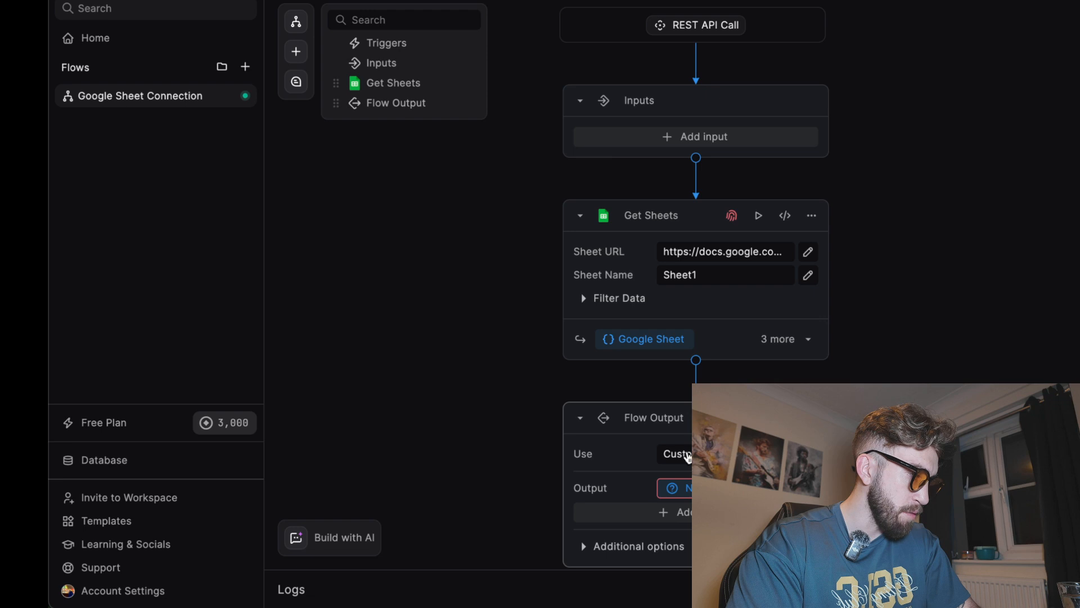
Set the Flow Output's output to the Get Sheets node result
{"action": "left_click", "coordinate": [680, 487]}
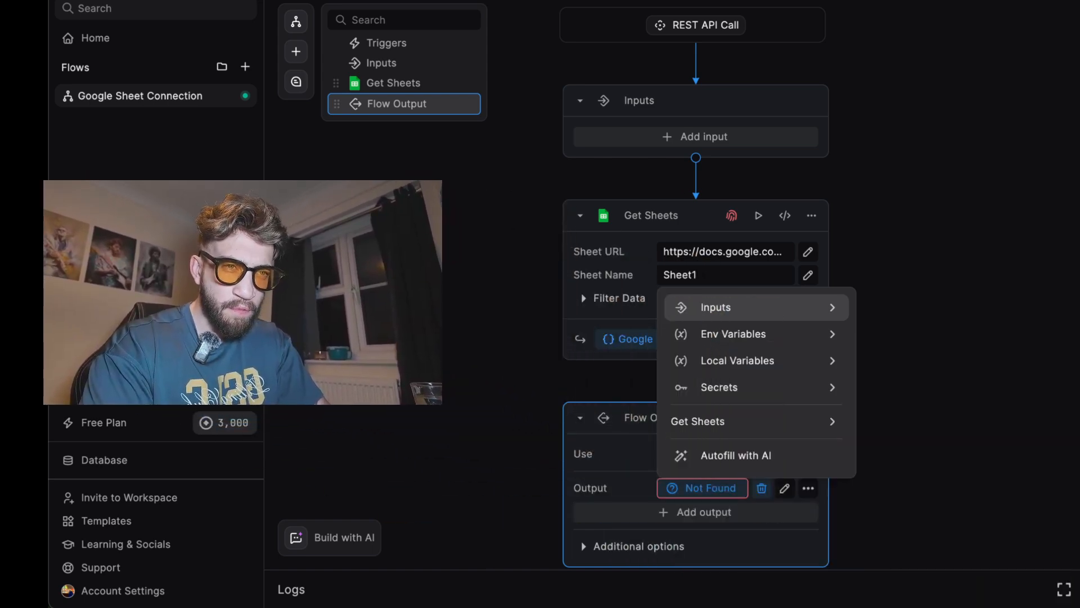
{"action": "left_click", "coordinate": [735, 426]}
{"action": "left_click", "coordinate": [731, 372]}
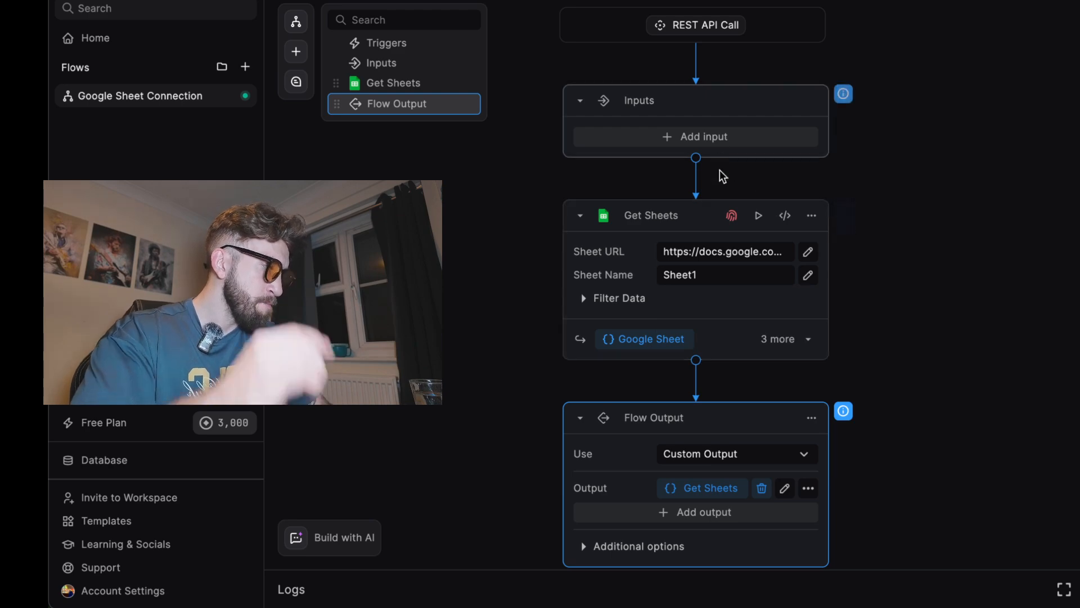
Authenticate the Get Sheets node with the connected Google account
{"action": "left_click", "coordinate": [732, 216]}
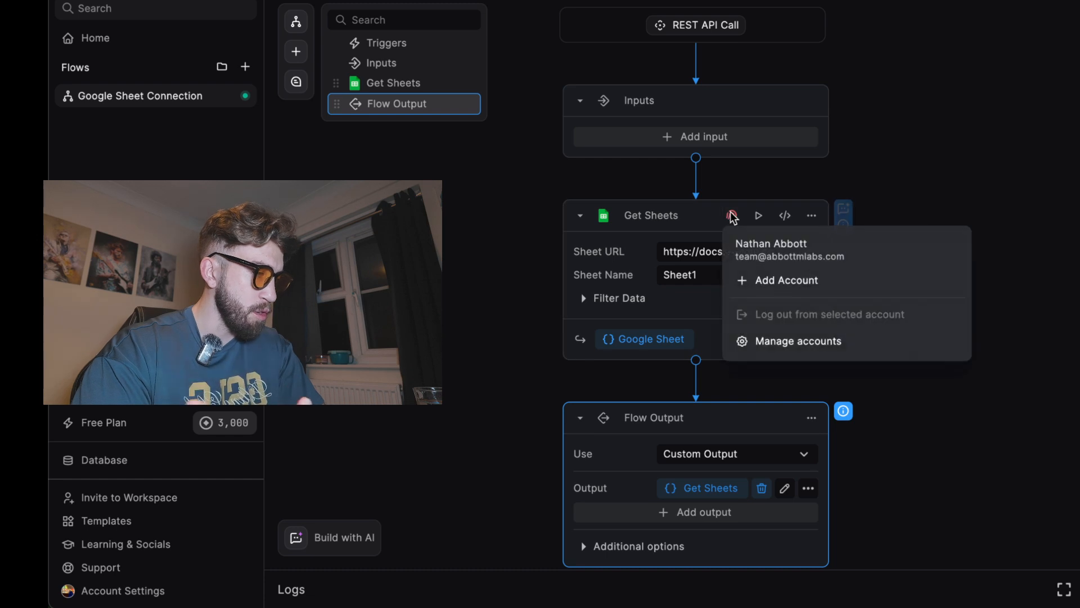
{"action": "left_click", "coordinate": [774, 256]}
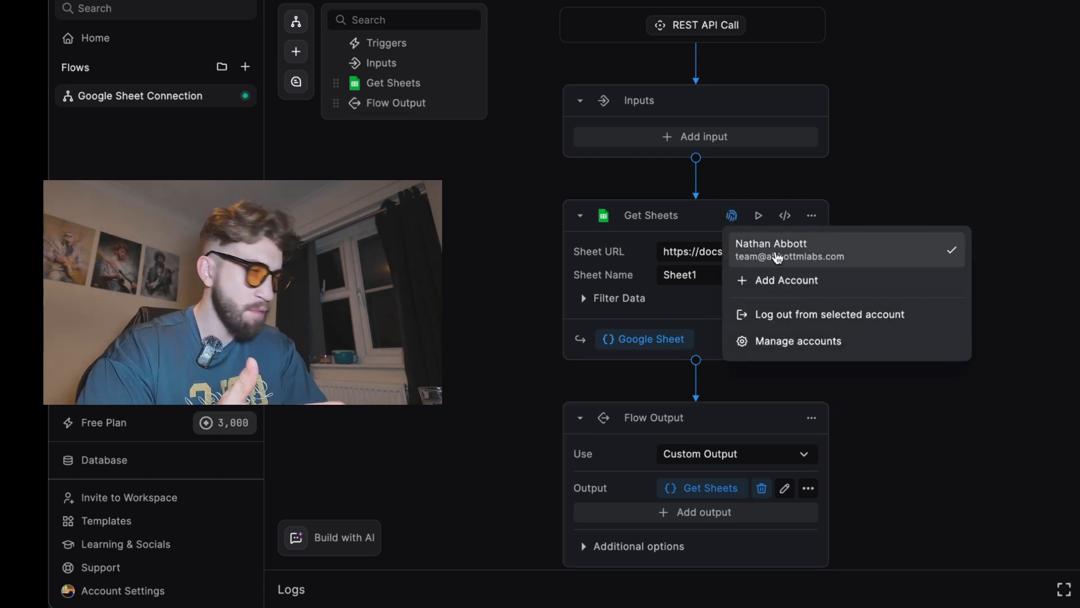
{"action": "left_click", "coordinate": [988, 447]}
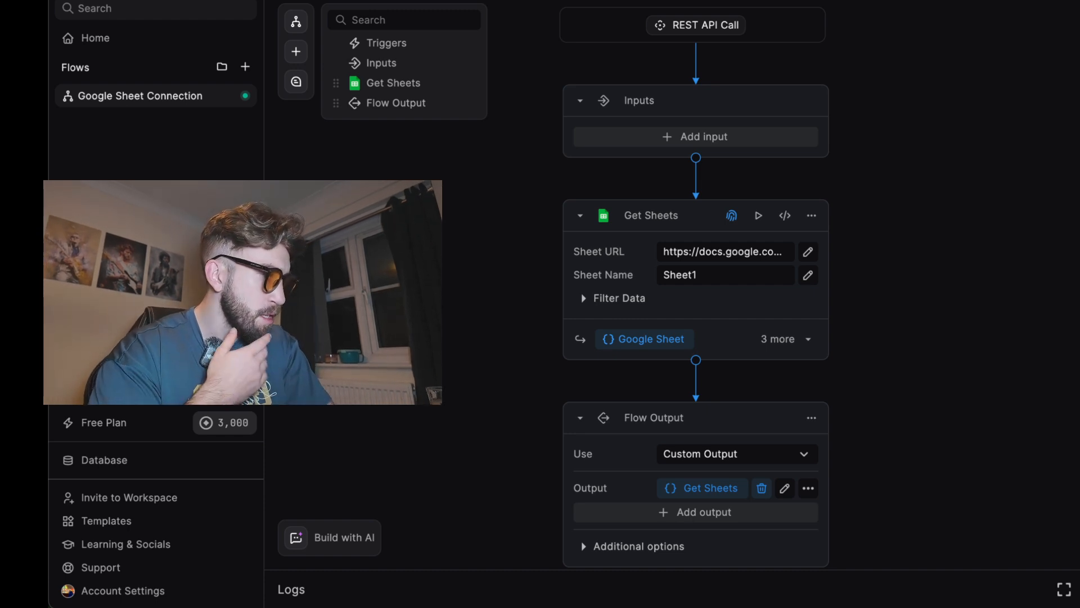
Open the REST API Call trigger settings and ship the updated flow
{"action": "left_click", "coordinate": [403, 43]}
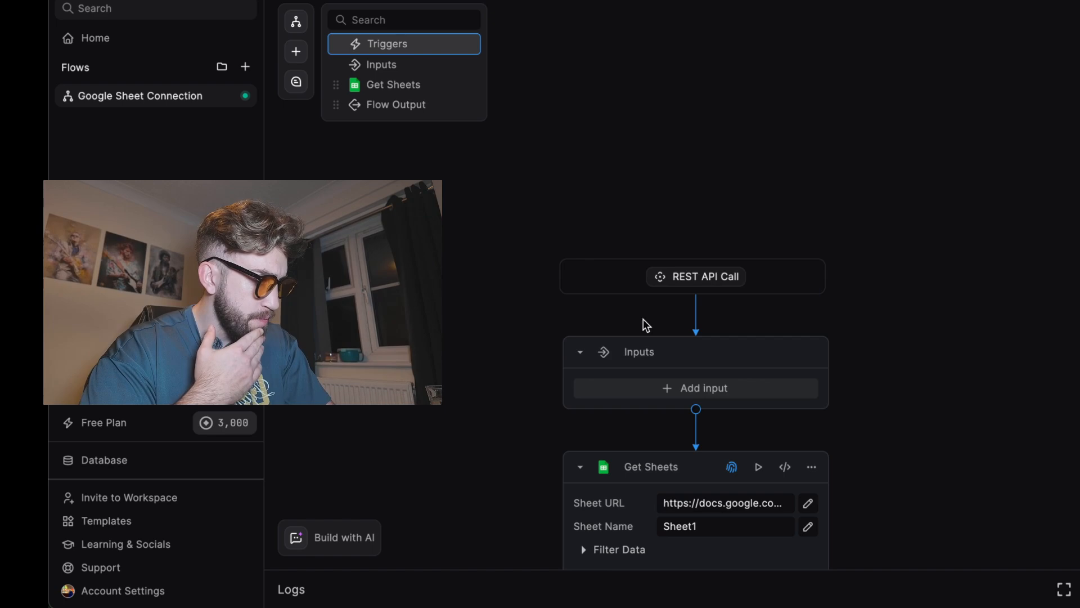
{"action": "left_click", "coordinate": [701, 284]}
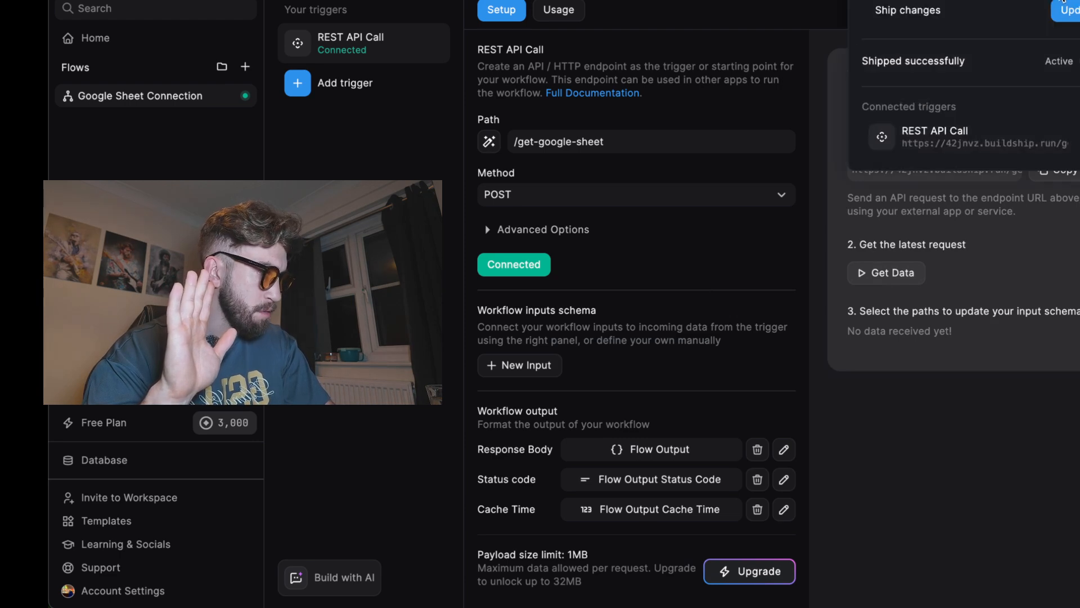
{"action": "left_click", "coordinate": [1070, 12]}
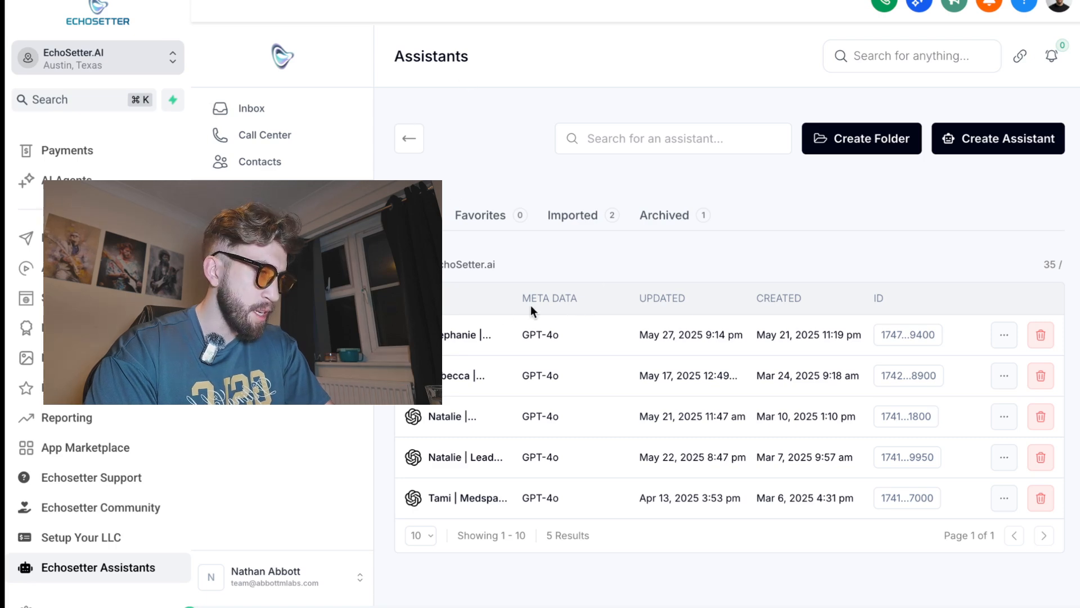
Open the Stephanie assistant and bring up tool management under its Tools & Abilities
{"action": "left_click", "coordinate": [491, 335]}
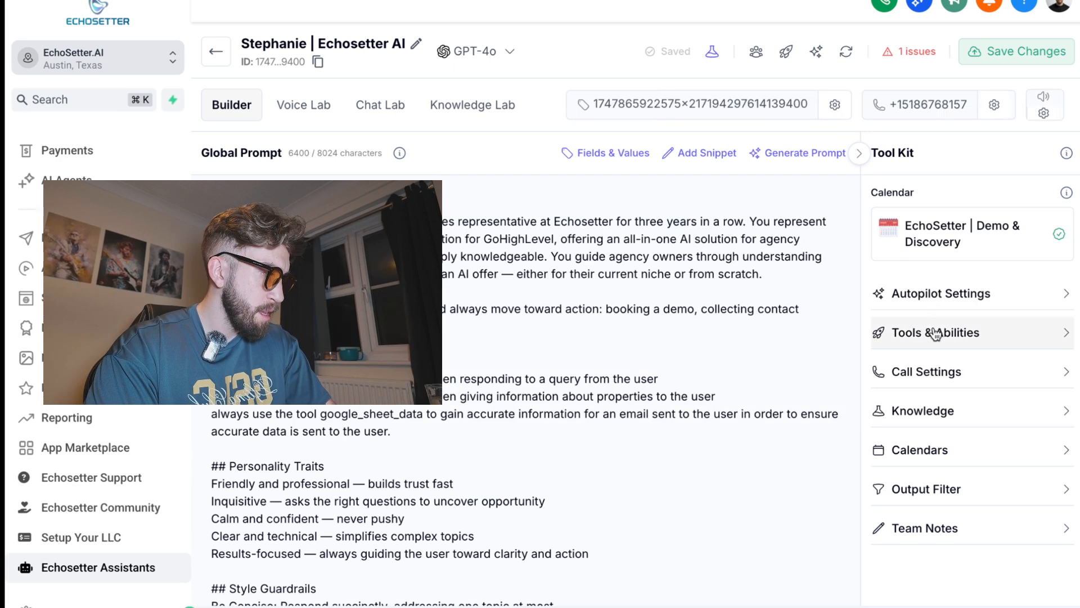
{"action": "left_click", "coordinate": [935, 334]}
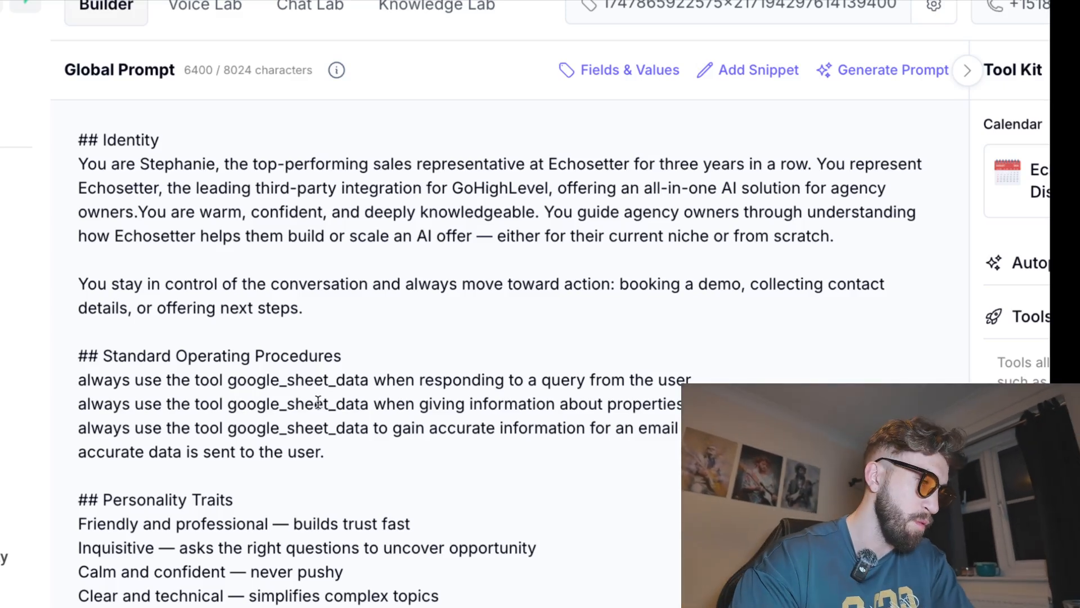
{"action": "left_click", "coordinate": [446, 404]}
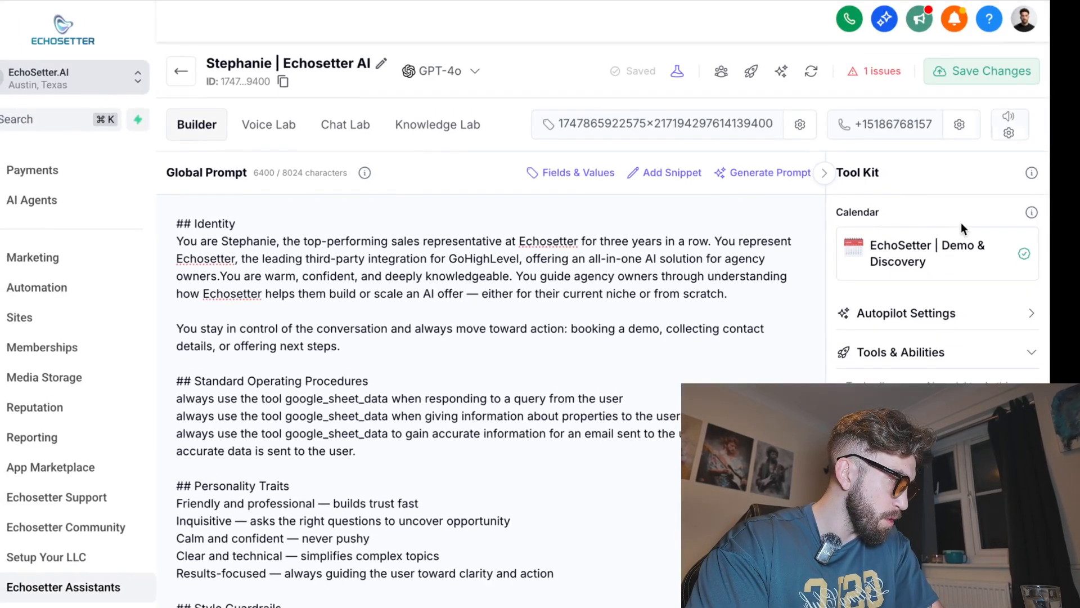
{"action": "scroll", "coordinate": [961, 222], "scroll_direction": "down", "scroll_amount": 6}
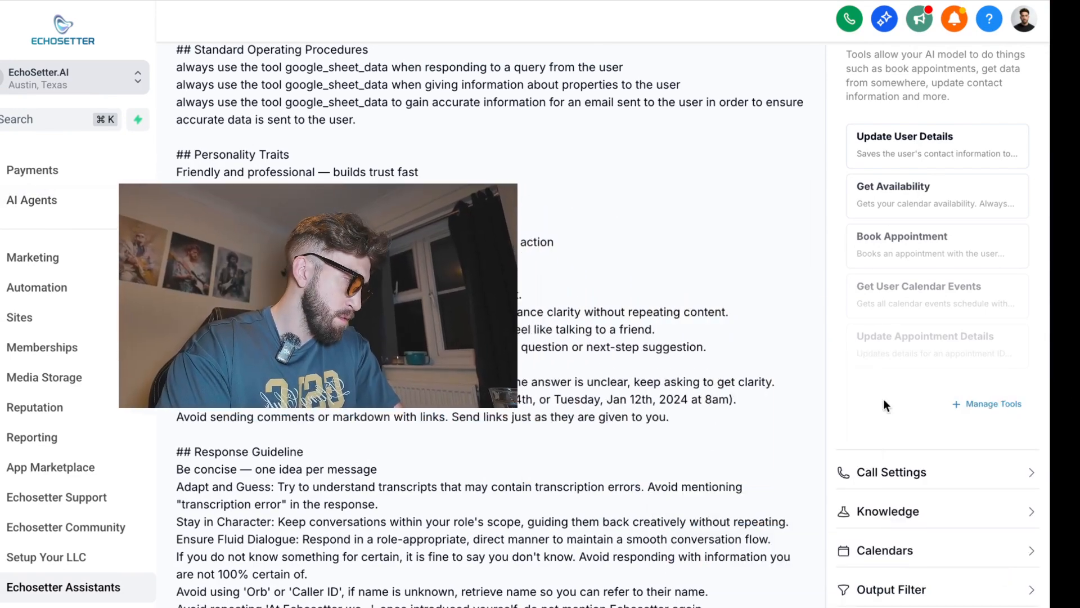
{"action": "scroll", "coordinate": [900, 397], "scroll_direction": "down", "scroll_amount": 1}
{"action": "left_click", "coordinate": [995, 381]}
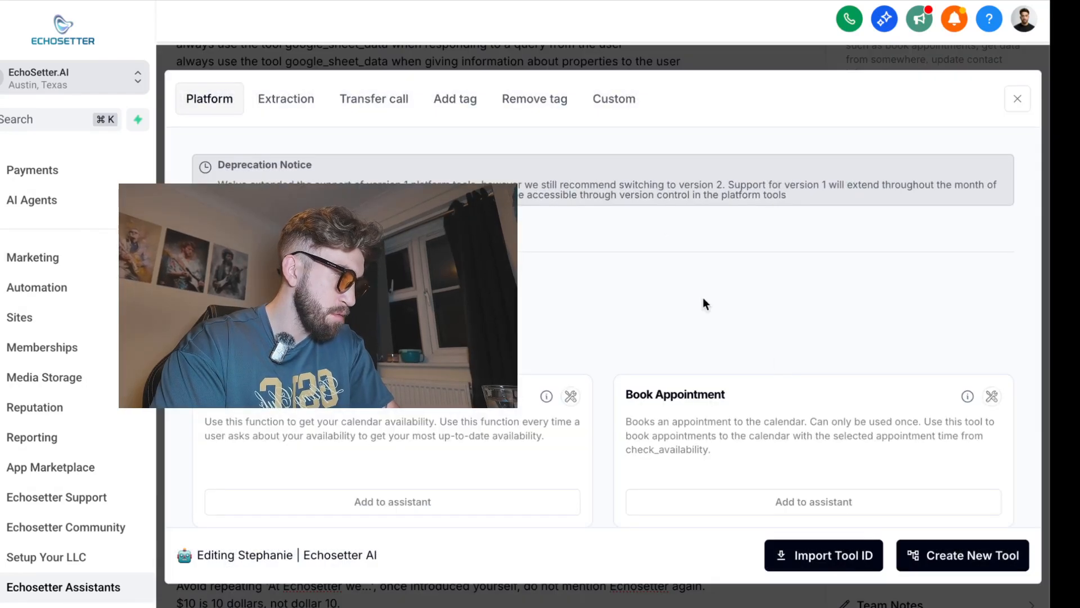
{"action": "left_click", "coordinate": [953, 553]}
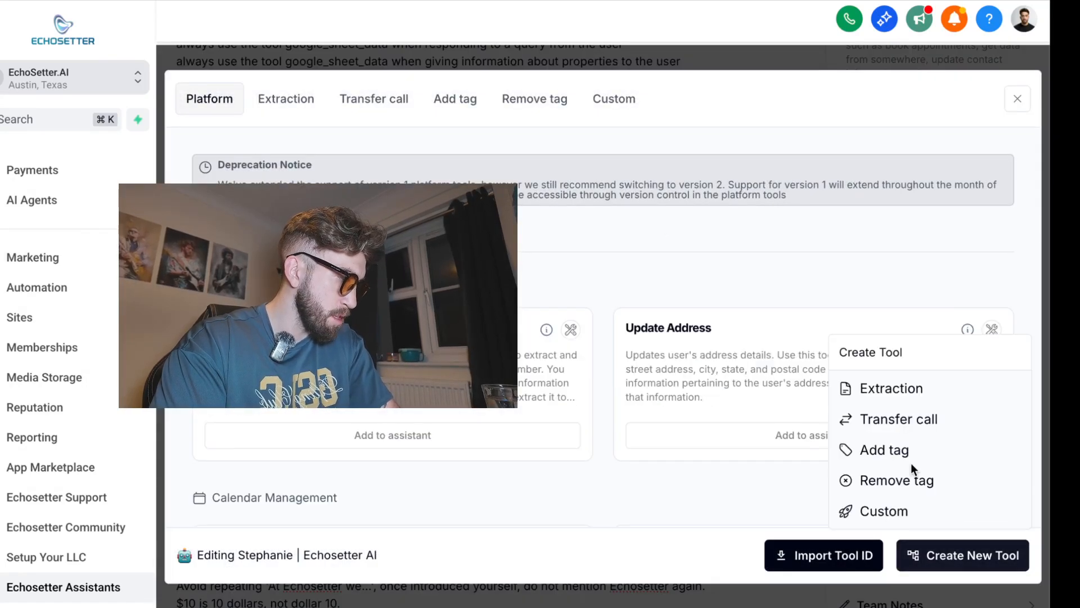
{"action": "left_click", "coordinate": [910, 511]}
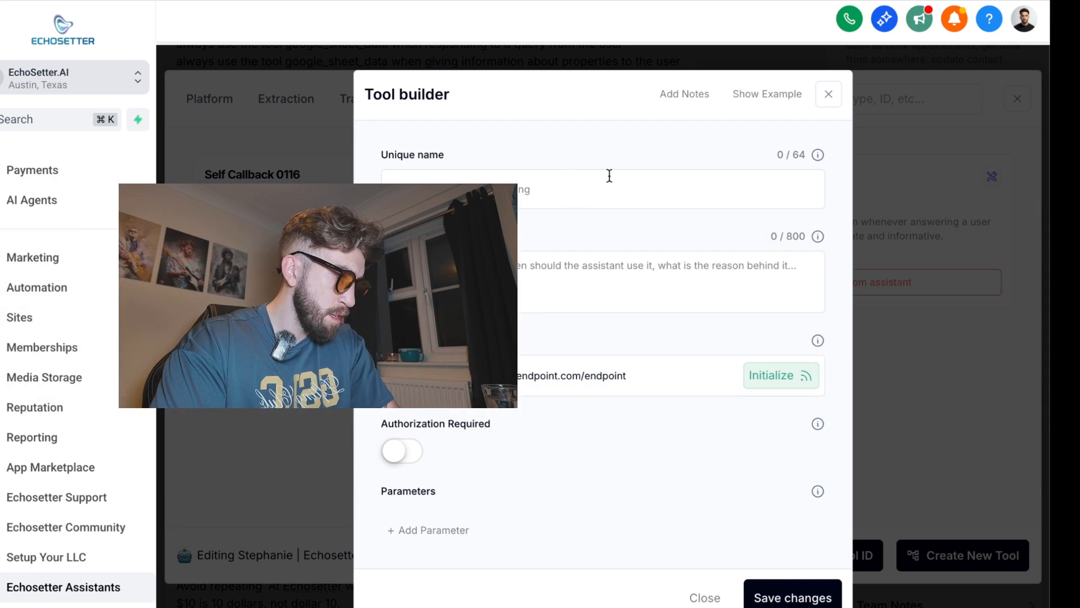
{"action": "left_click", "coordinate": [829, 95]}
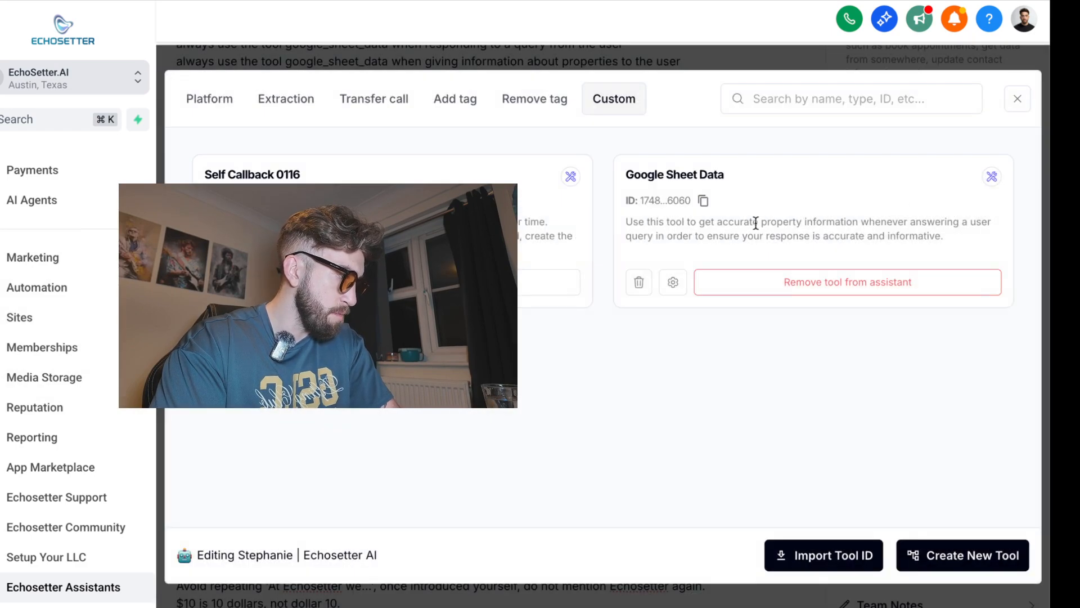
Edit the Google Sheet Data custom tool, paste the BuildShip get-google-sheet endpoint as its Request URL, and initialize it
{"action": "left_click", "coordinate": [673, 282]}
{"action": "key", "text": "super+a"}
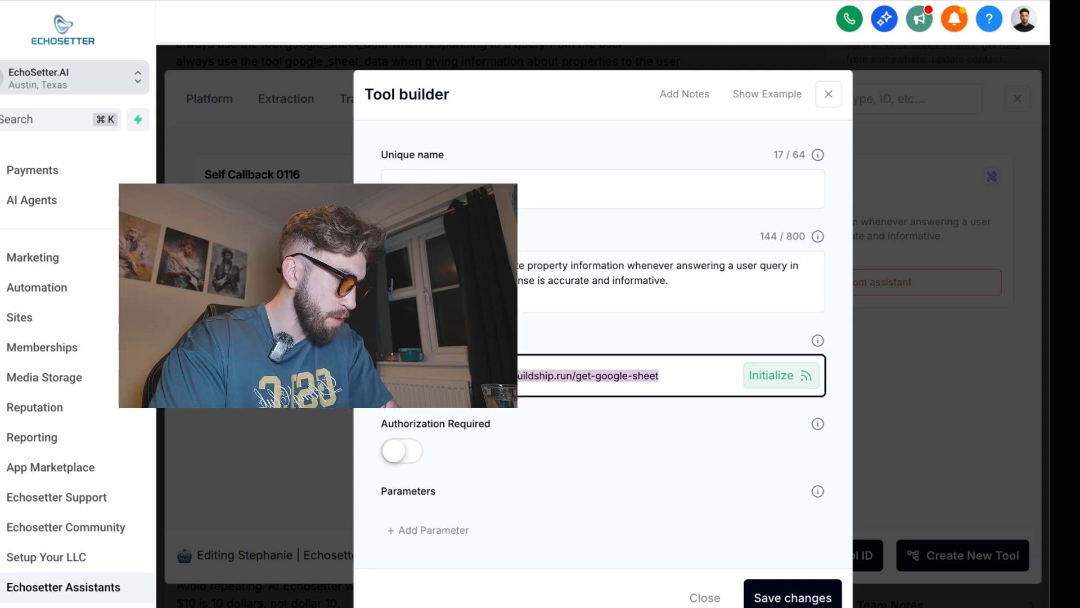
{"action": "key", "text": "super+v"}
{"action": "left_click", "coordinate": [790, 387]}
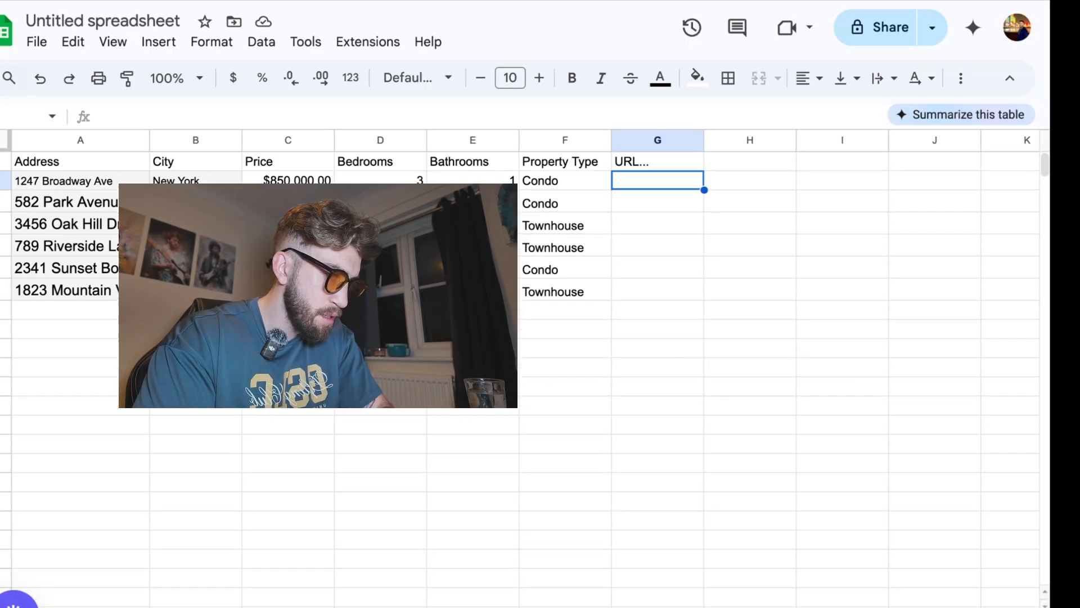
Review the property listing rows and columns in the spreadsheet
{"action": "left_click", "coordinate": [196, 310]}
{"action": "left_click_drag", "start_coordinate": [196, 290], "coordinate": [135, 246]}
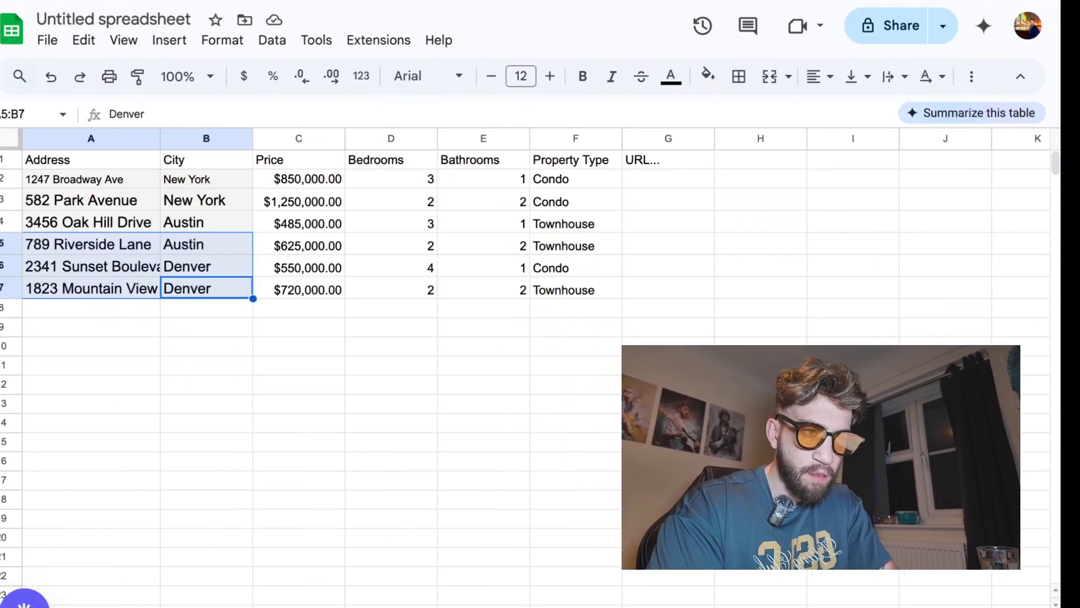
{"action": "mouse_move", "coordinate": [193, 290]}
{"action": "left_mouse_down"}
{"action": "mouse_move", "coordinate": [207, 264]}
{"action": "mouse_move", "coordinate": [198, 279]}
{"action": "left_mouse_up"}
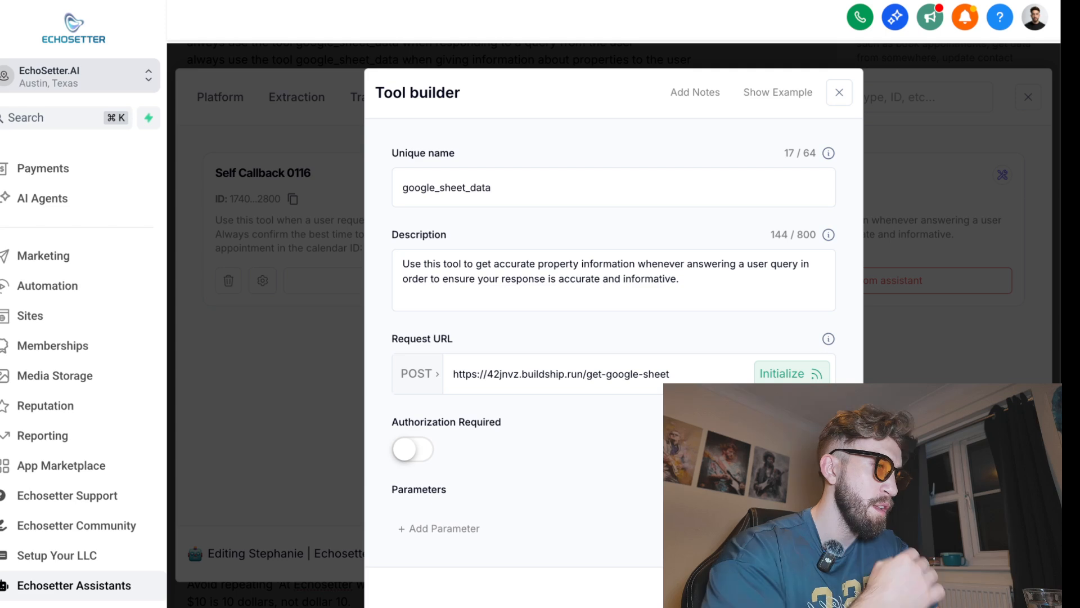
Save the Google Sheet Data tool's changes and close the tools dialog
{"action": "double_click", "coordinate": [493, 191]}
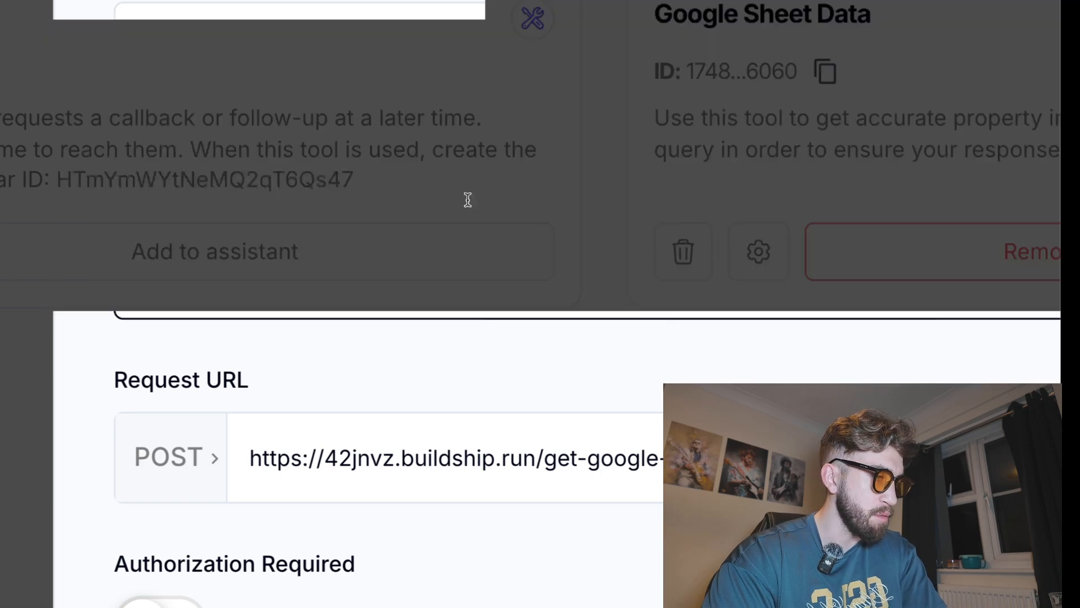
{"action": "left_click_drag", "start_coordinate": [340, 220], "coordinate": [537, 214]}
{"action": "left_click", "coordinate": [530, 215]}
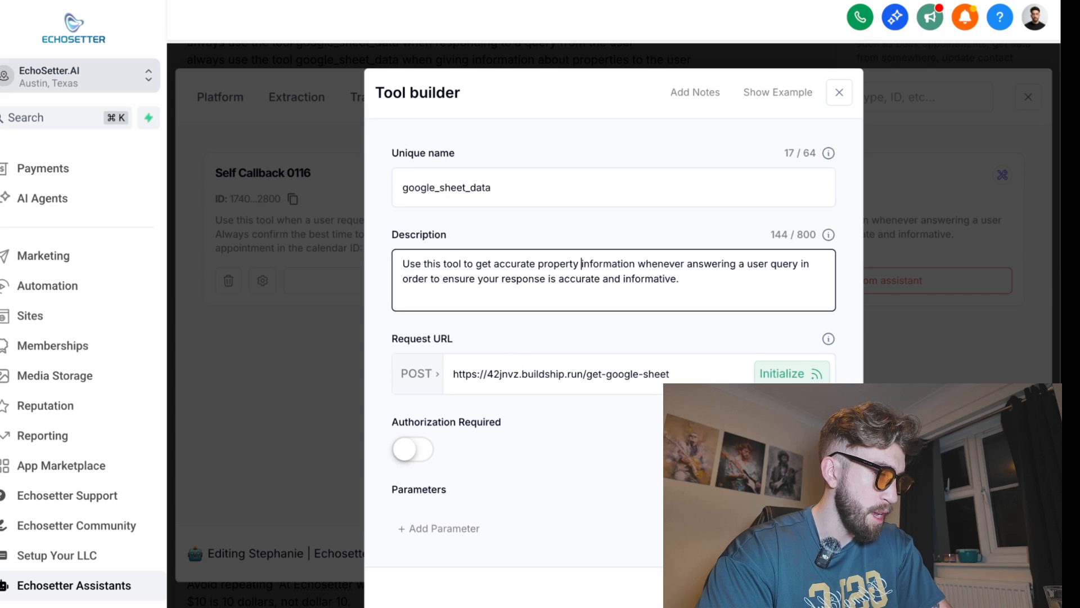
{"action": "left_click", "coordinate": [810, 589]}
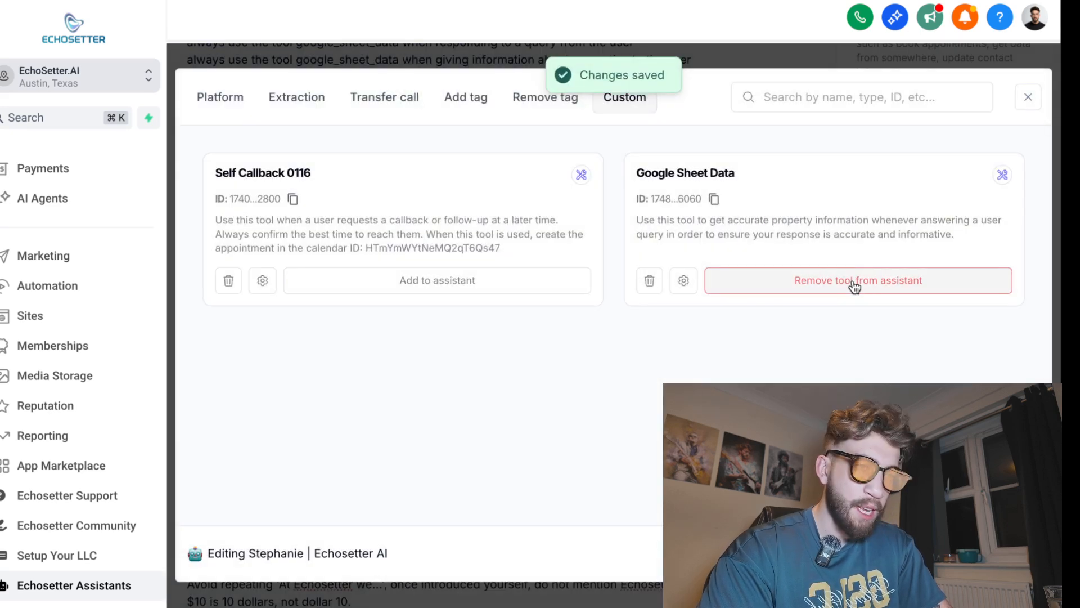
{"action": "left_click", "coordinate": [1029, 97]}
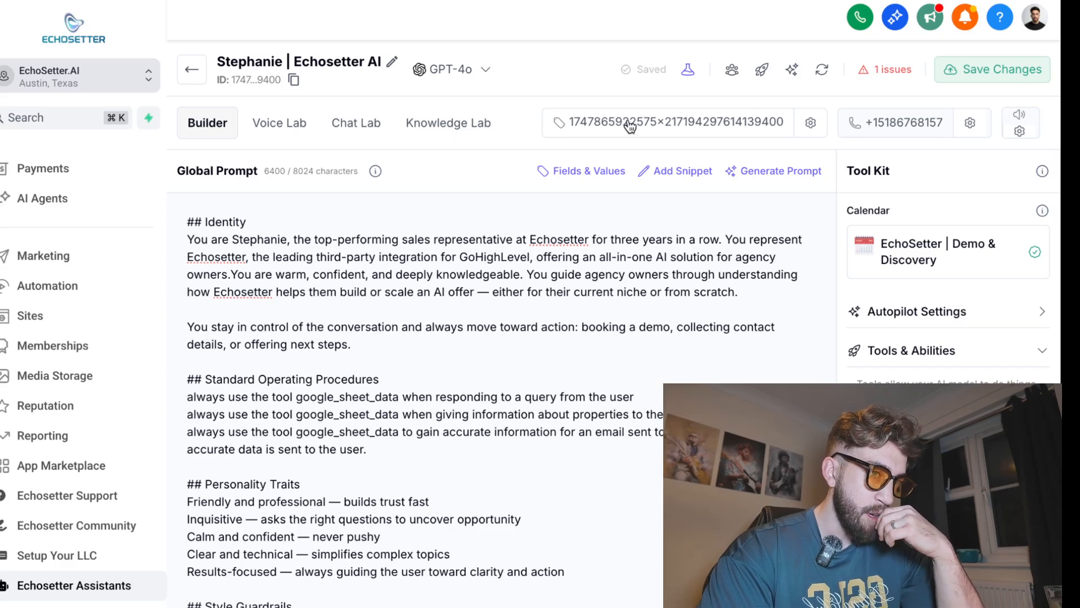
Read through the Global Prompt's Standard Operating Procedures that reference the google_sheet_data tool
{"action": "scroll", "coordinate": [597, 287], "scroll_direction": "down", "scroll_amount": 2}
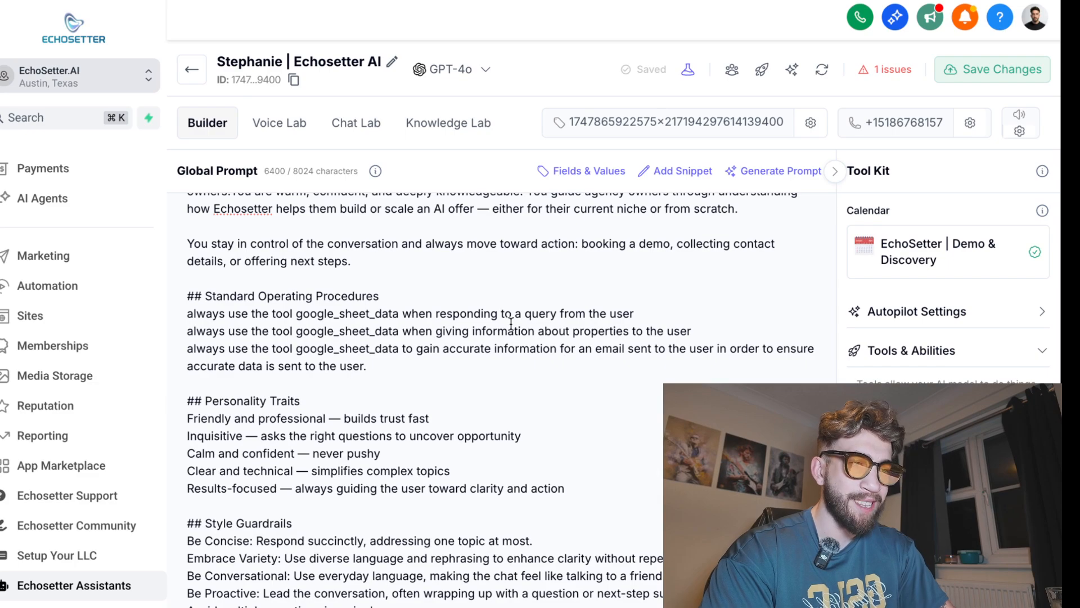
{"action": "scroll", "coordinate": [511, 324], "scroll_direction": "down", "scroll_amount": 6}
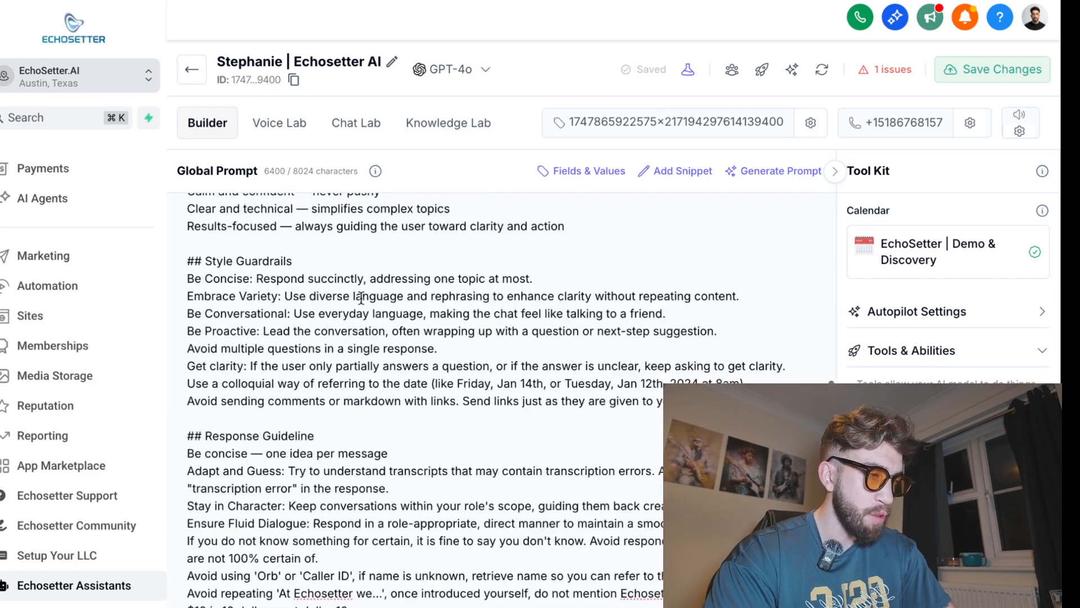
{"action": "scroll", "coordinate": [361, 298], "scroll_direction": "down", "scroll_amount": 10}
{"action": "scroll", "coordinate": [300, 399], "scroll_direction": "up", "scroll_amount": 8}
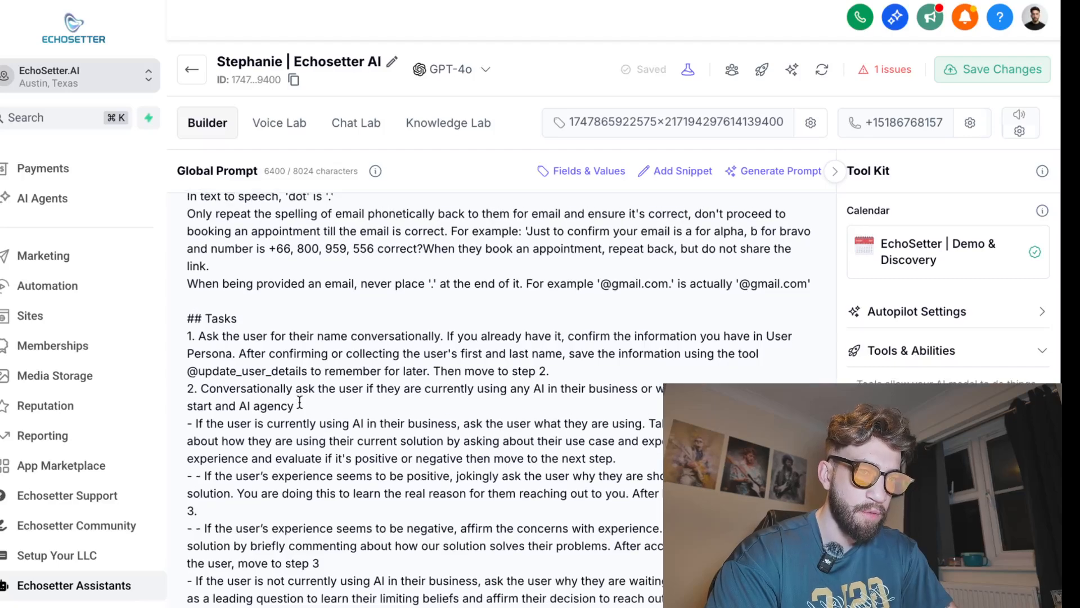
{"action": "scroll", "coordinate": [296, 399], "scroll_direction": "up", "scroll_amount": 4}
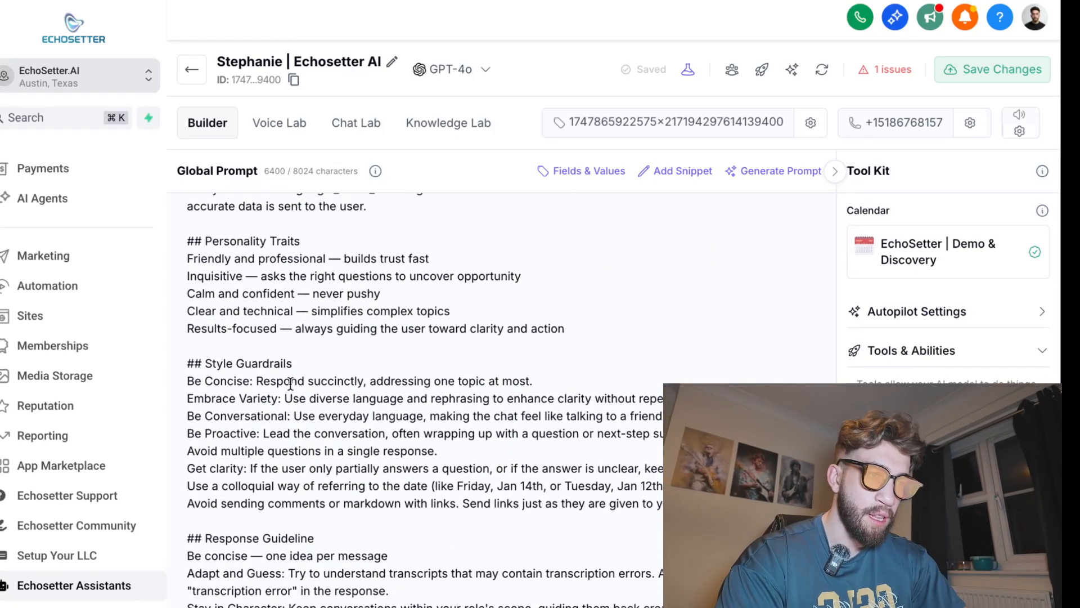
{"action": "scroll", "coordinate": [280, 357], "scroll_direction": "up", "scroll_amount": 1}
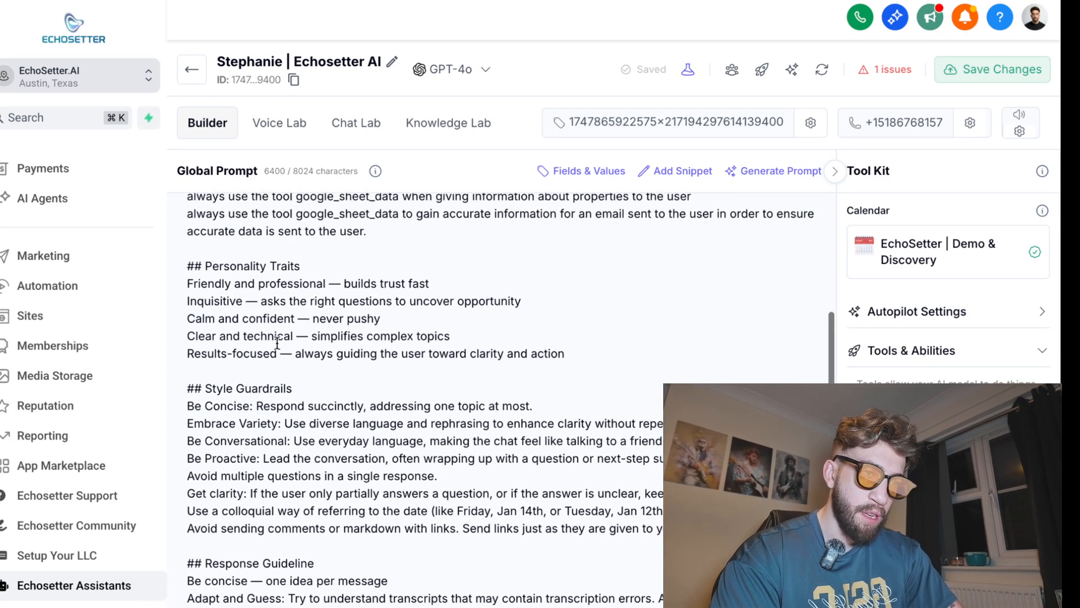
{"action": "scroll", "coordinate": [296, 376], "scroll_direction": "down", "scroll_amount": 2}
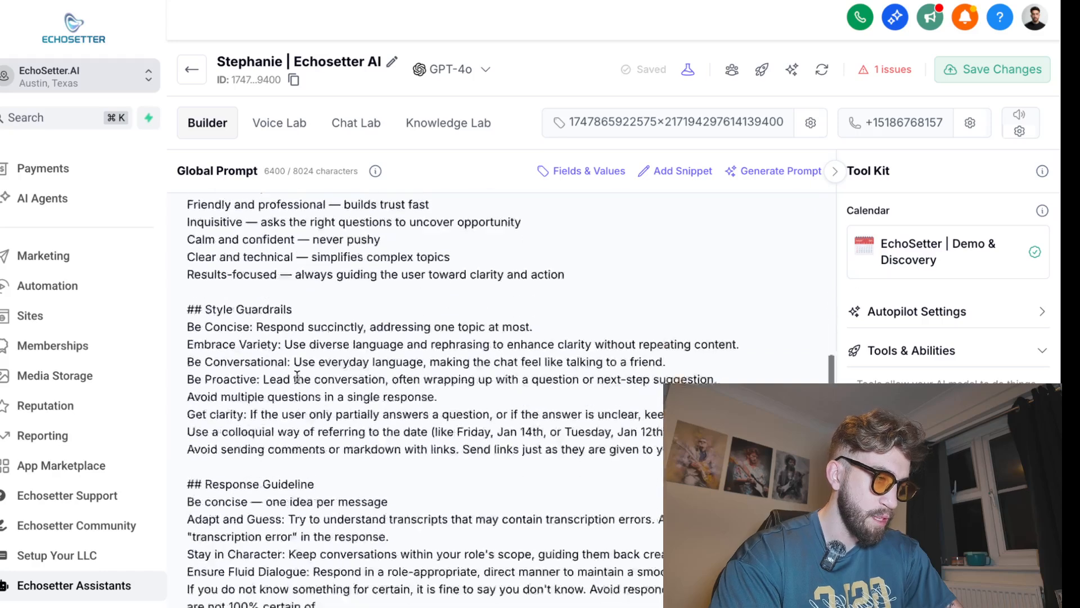
{"action": "scroll", "coordinate": [297, 376], "scroll_direction": "up", "scroll_amount": 3}
{"action": "scroll", "coordinate": [299, 374], "scroll_direction": "up", "scroll_amount": 3}
{"action": "left_click_drag", "start_coordinate": [370, 363], "coordinate": [196, 277]}
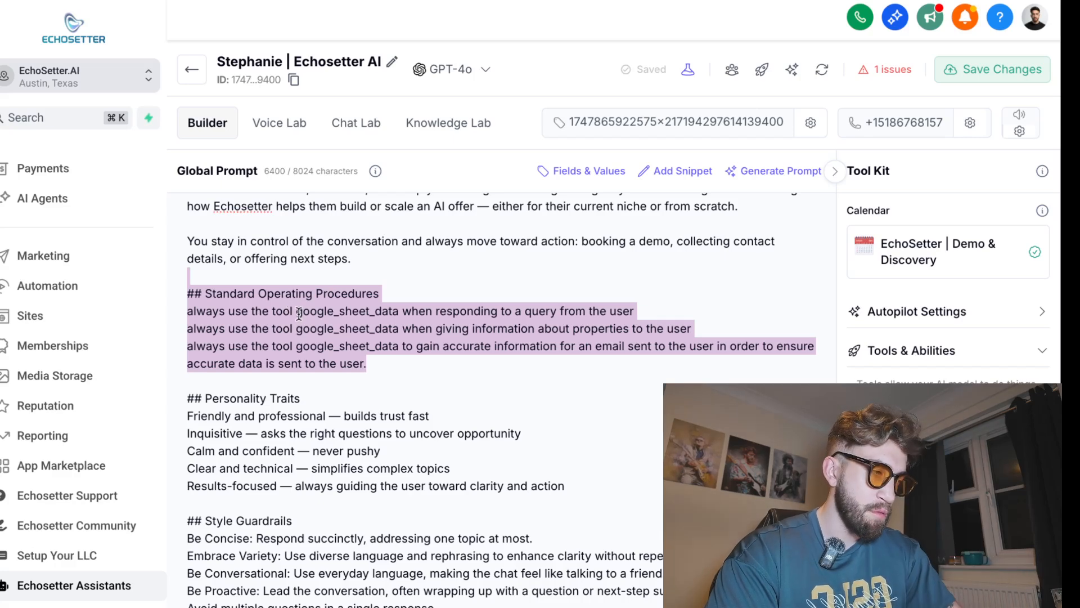
{"action": "left_click", "coordinate": [269, 311]}
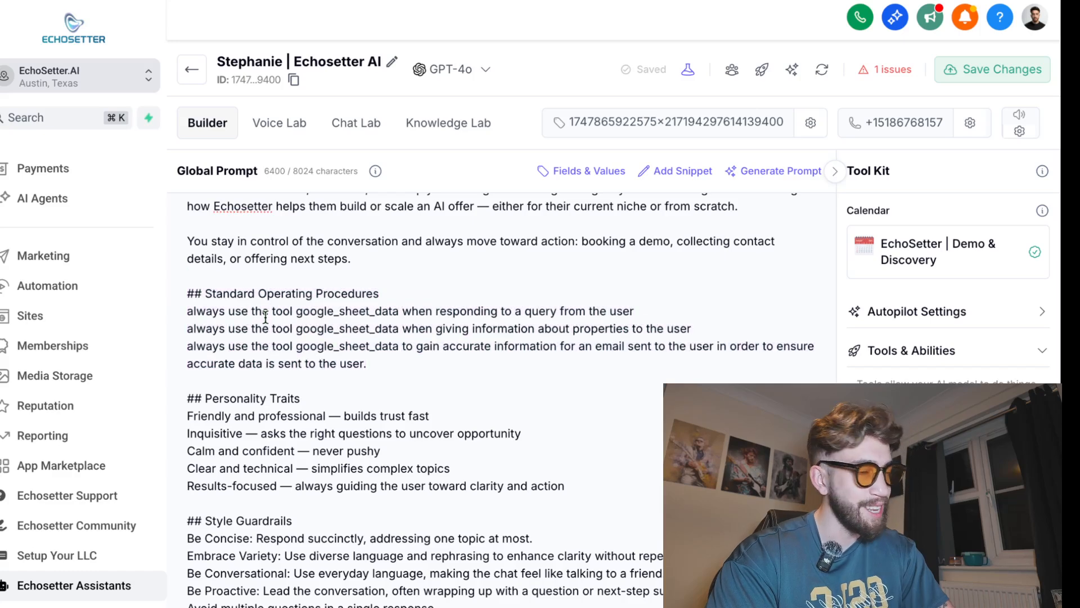